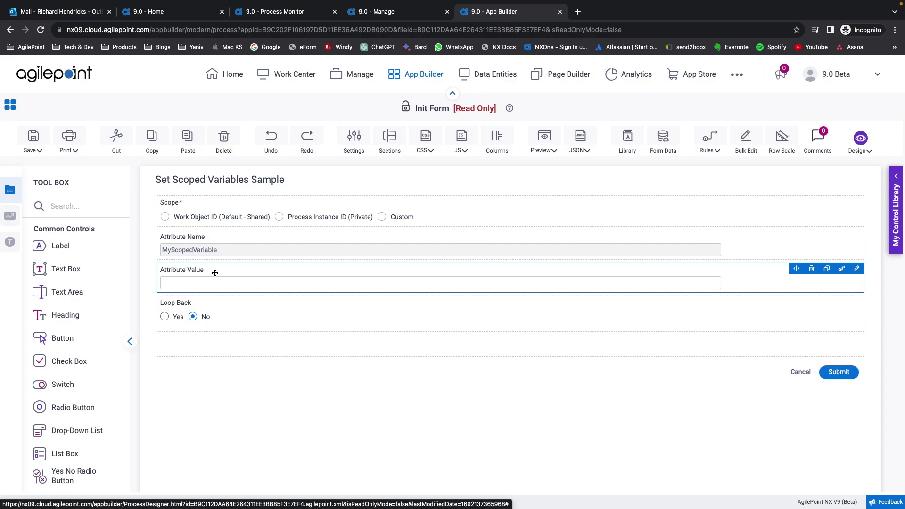
- Return to the main process flow and review the custom attribute mapping in the Set In Default Scope activity, leaving it unedited
click(11, 107)
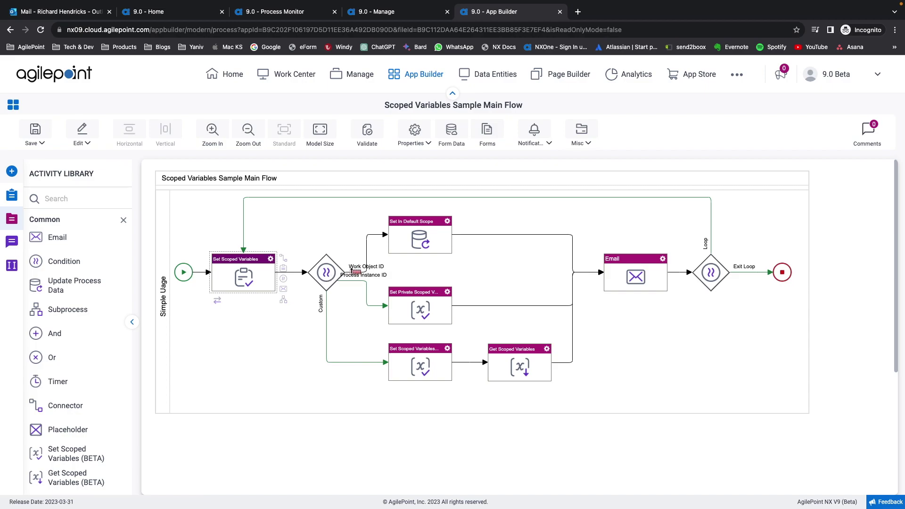
click(416, 240)
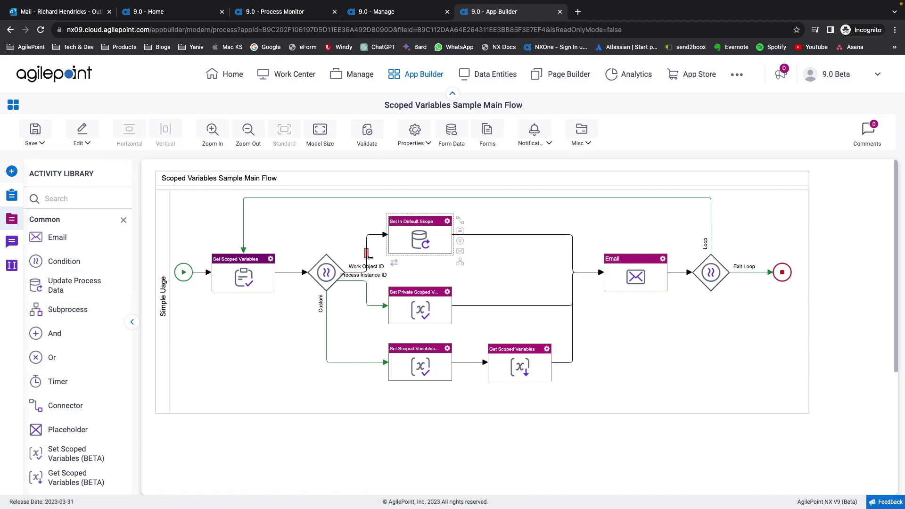
double_click(424, 244)
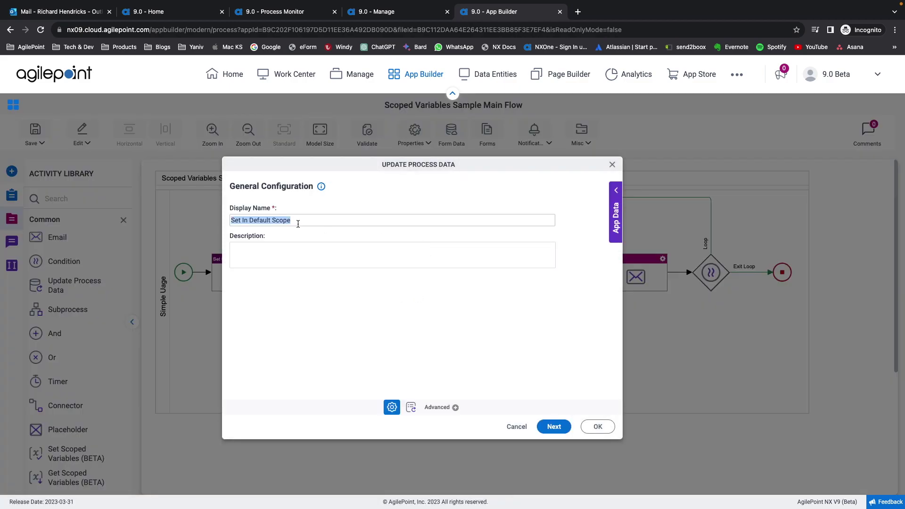
click(556, 429)
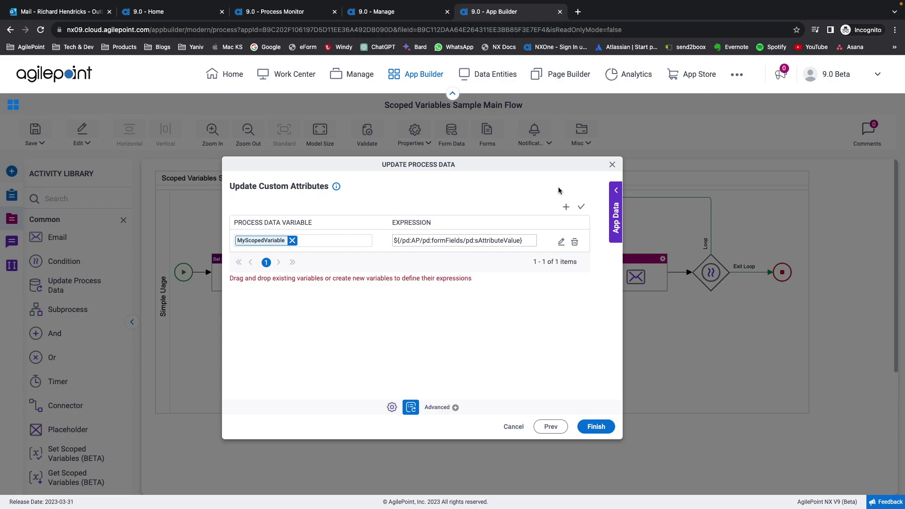
click(613, 166)
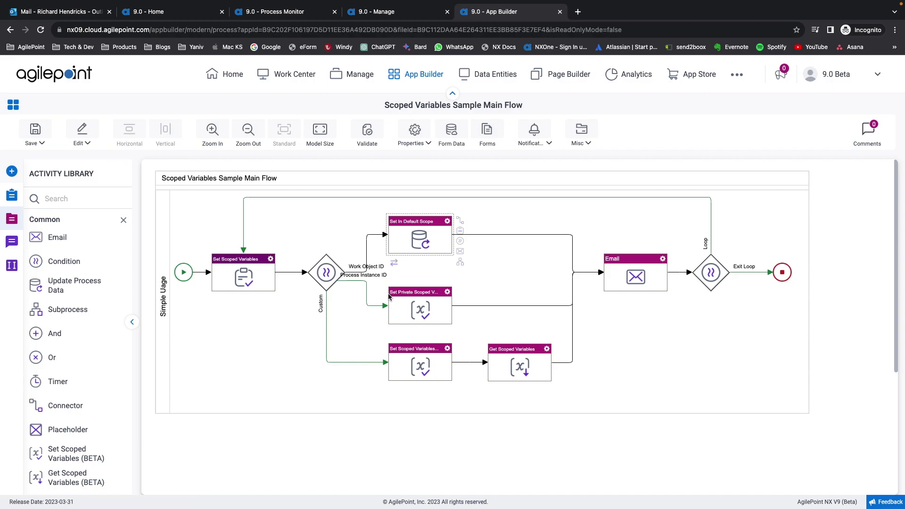
- Review the Set Private Scoped Variables activity, including its Reference ID options and available App Data form fields, then close it unchanged
double_click(410, 307)
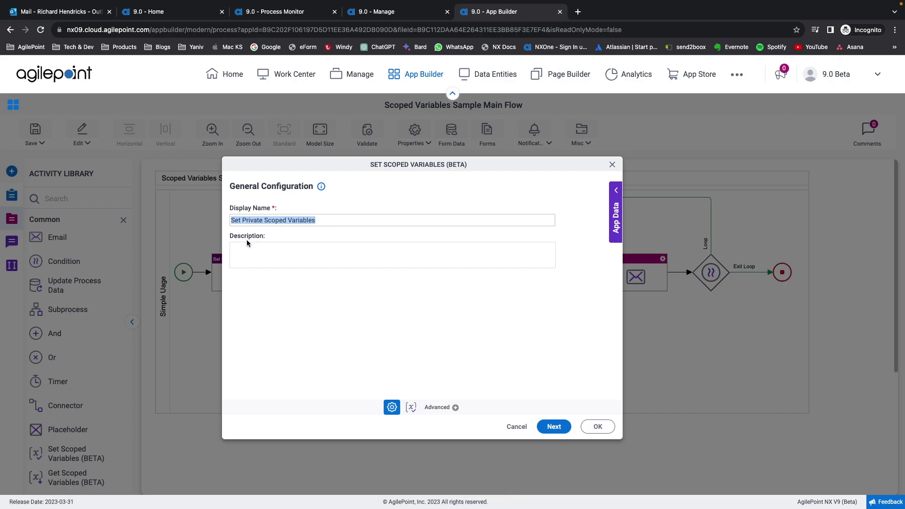
click(560, 430)
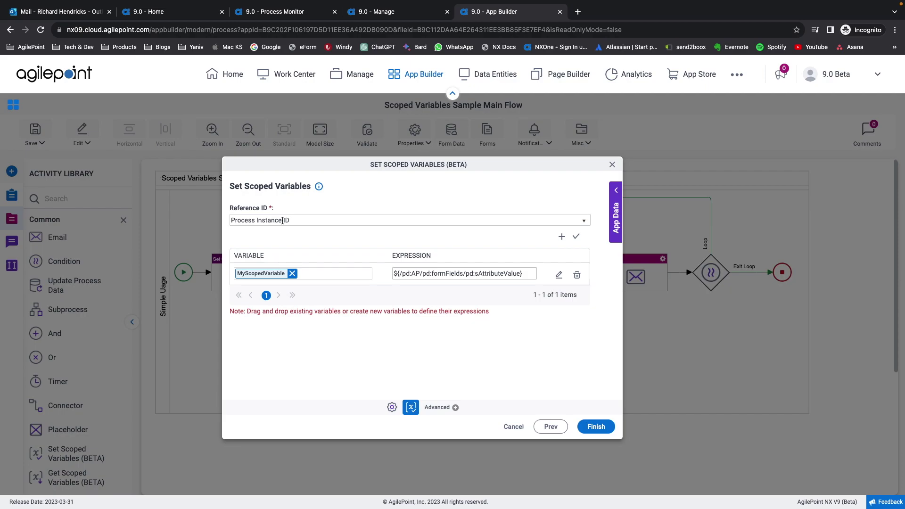
click(585, 222)
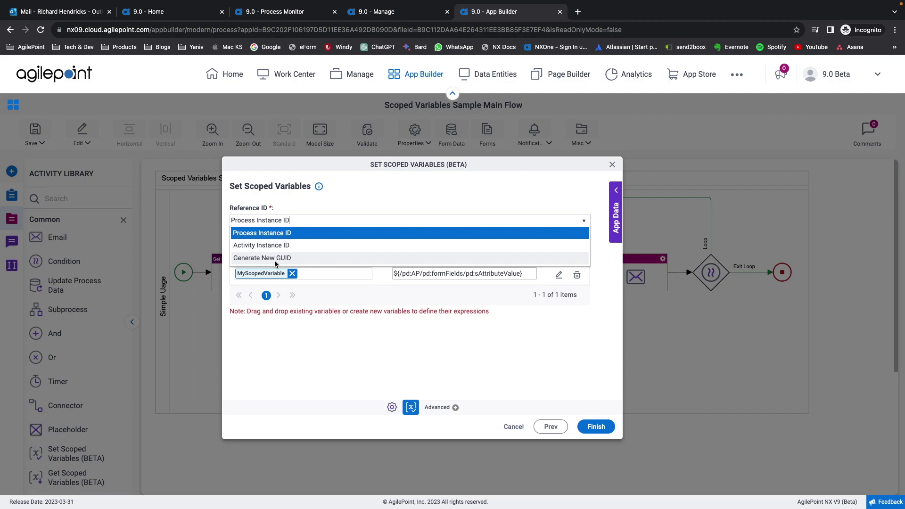
click(338, 207)
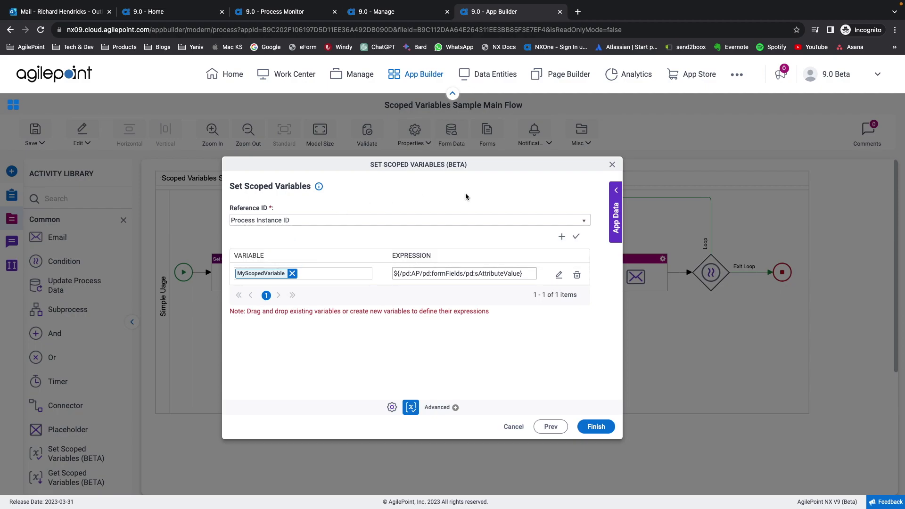
click(615, 203)
click(553, 208)
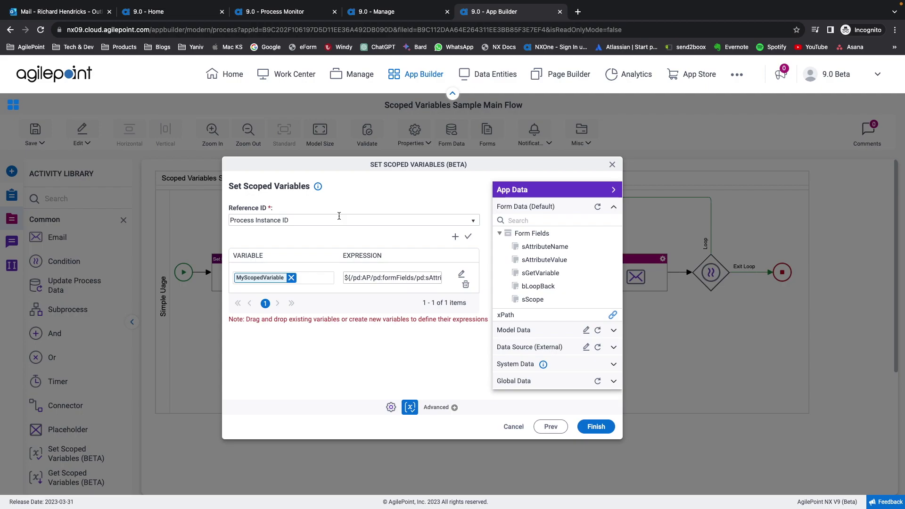
click(614, 189)
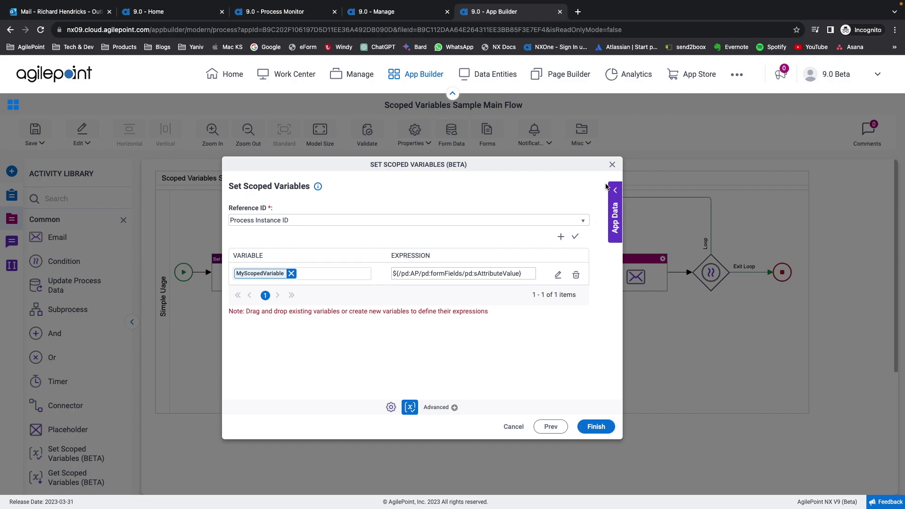
click(613, 164)
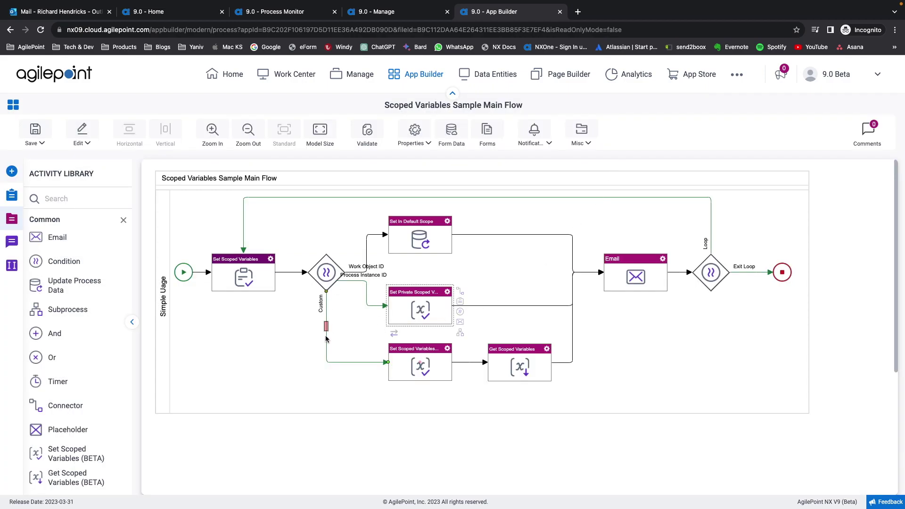
- Review the reference ID and variable mapping of the Set Scoped Variables - Custom activity, then close its configuration
double_click(432, 367)
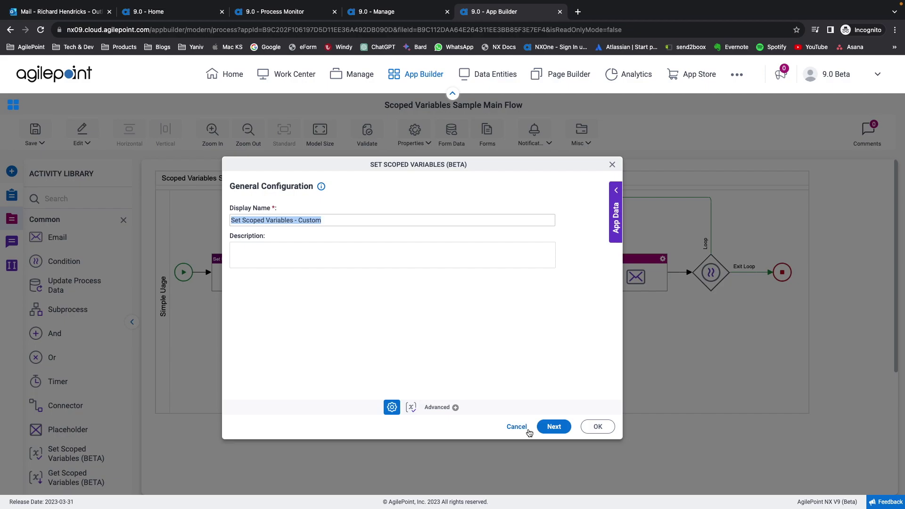
click(554, 429)
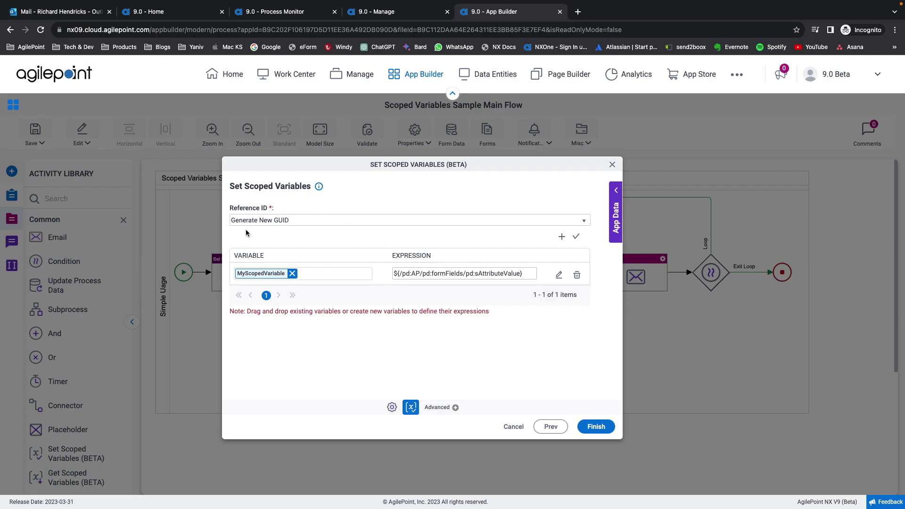
click(615, 170)
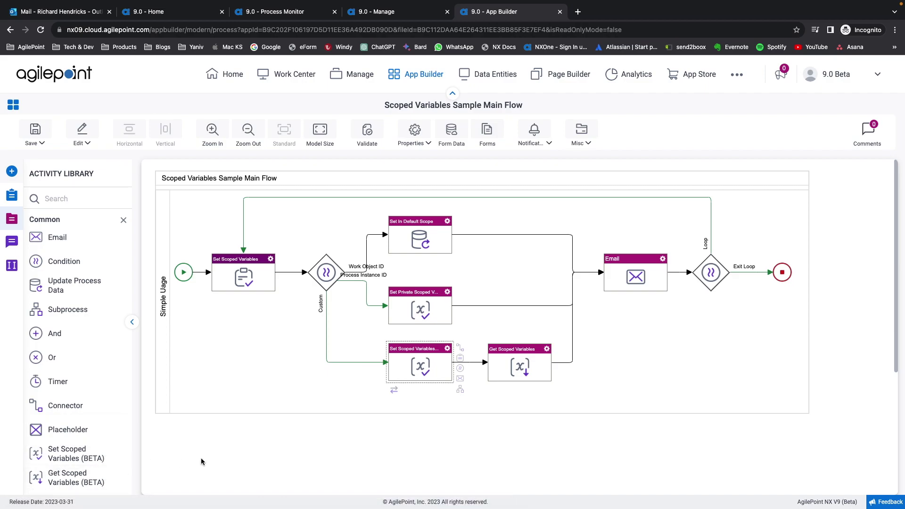
- Review the source activity and variable mapping of the Get Scoped Variables activity, then close its configuration
double_click(518, 367)
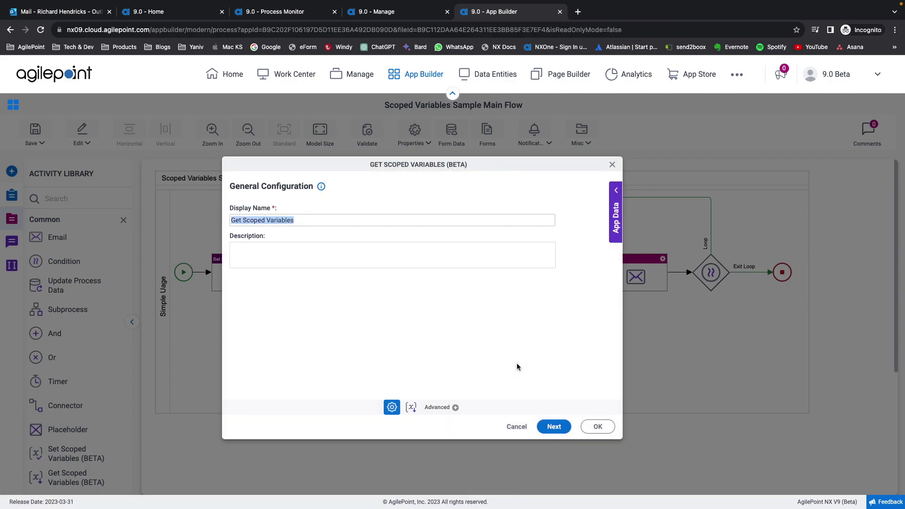
click(552, 427)
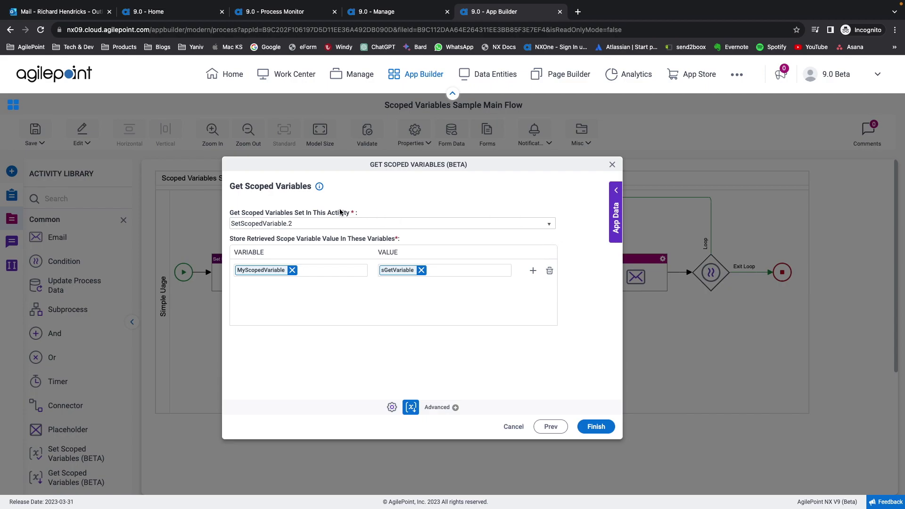
click(612, 164)
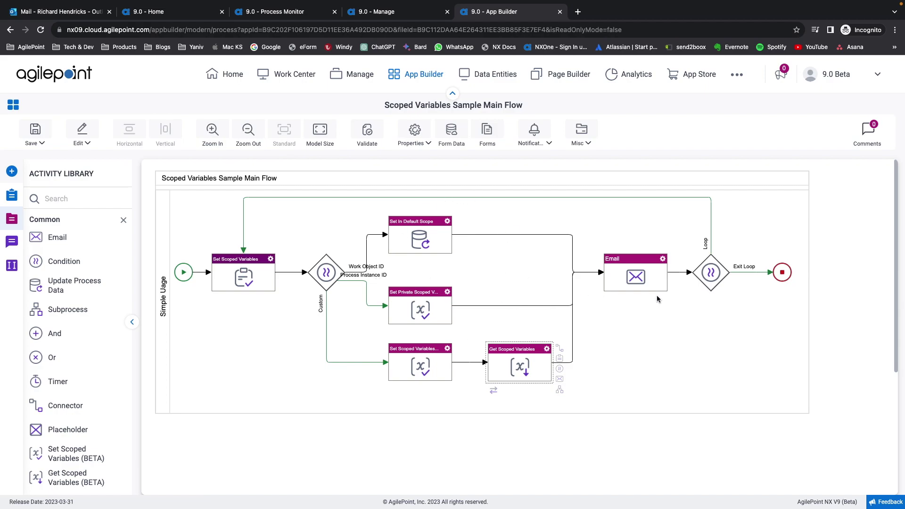
- Examine the Email activity's template preview for its WOID/PIID and Custom Scope variable expressions, then close the configuration
double_click(659, 271)
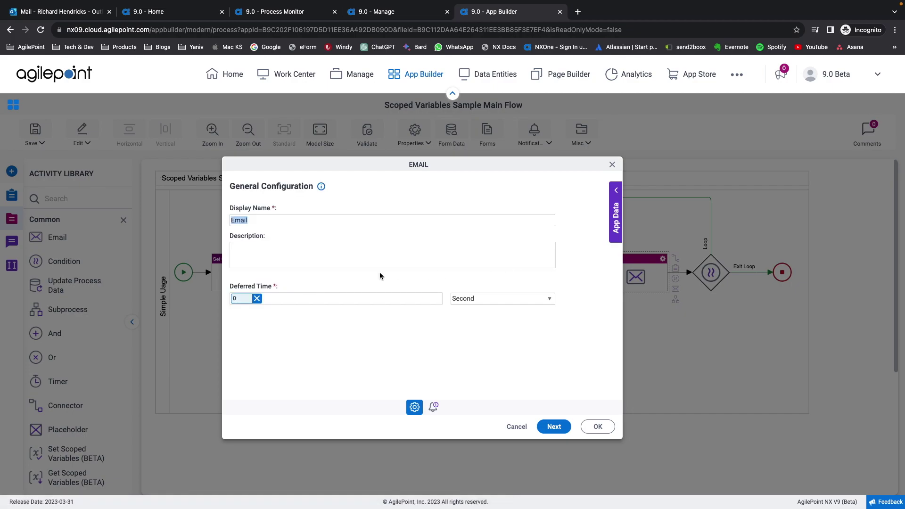
click(554, 427)
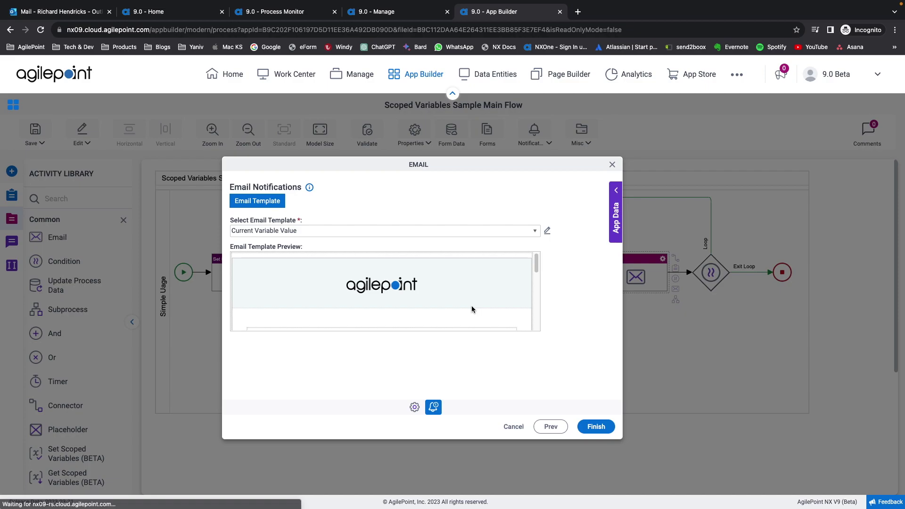
scroll(450, 286, down, 2)
scroll(450, 285, down, 2)
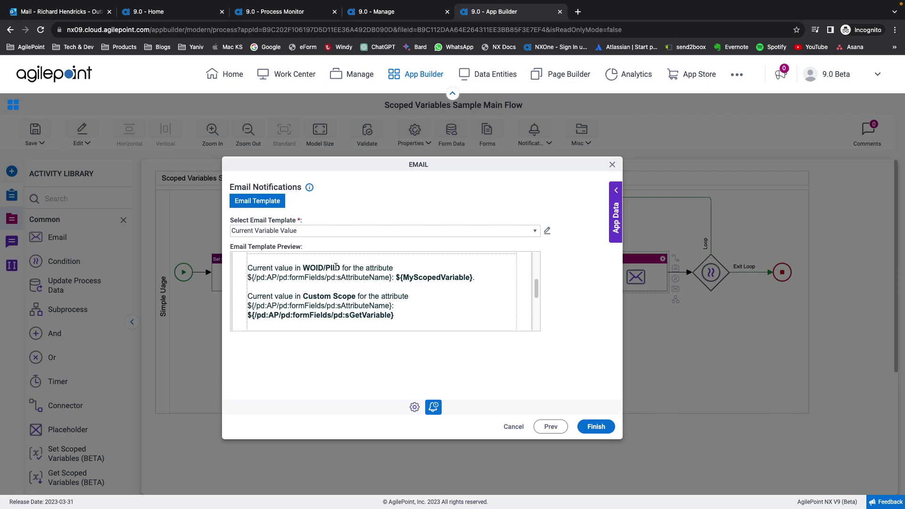
drag(396, 278, 475, 278)
scroll(474, 278, up, 1)
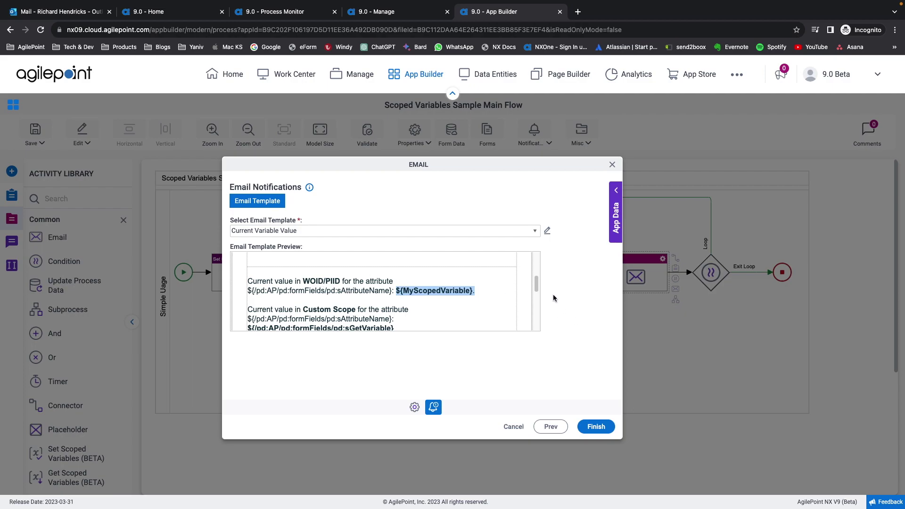
drag(537, 282, 536, 289)
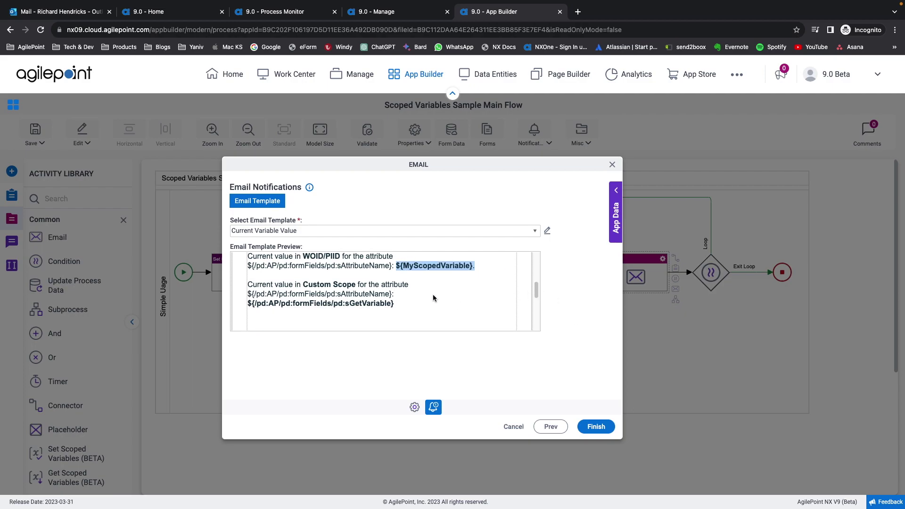
click(351, 303)
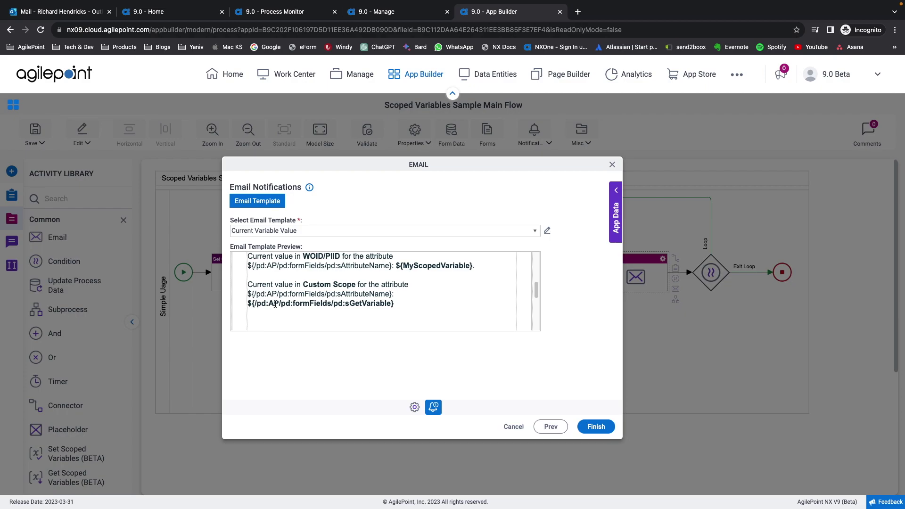
click(612, 166)
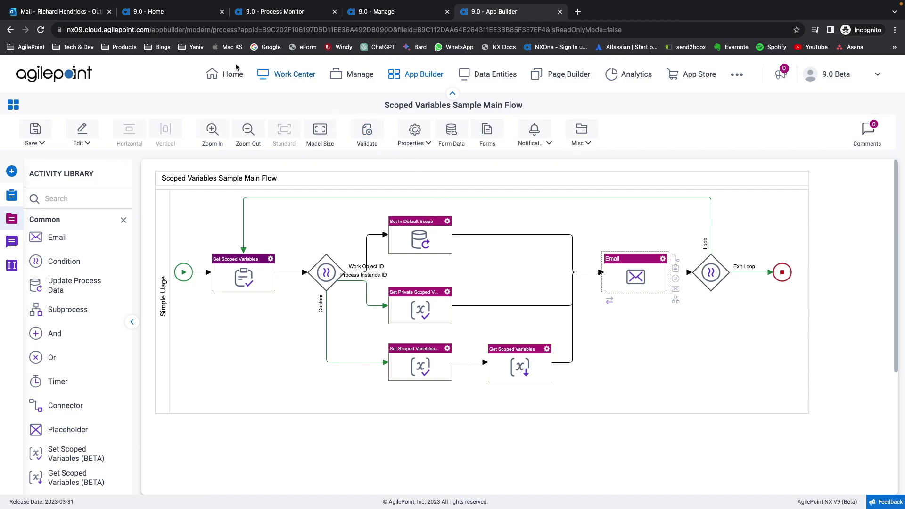
- Launch the Scoped Variables Sample app from My Apps in the Work Center
click(191, 12)
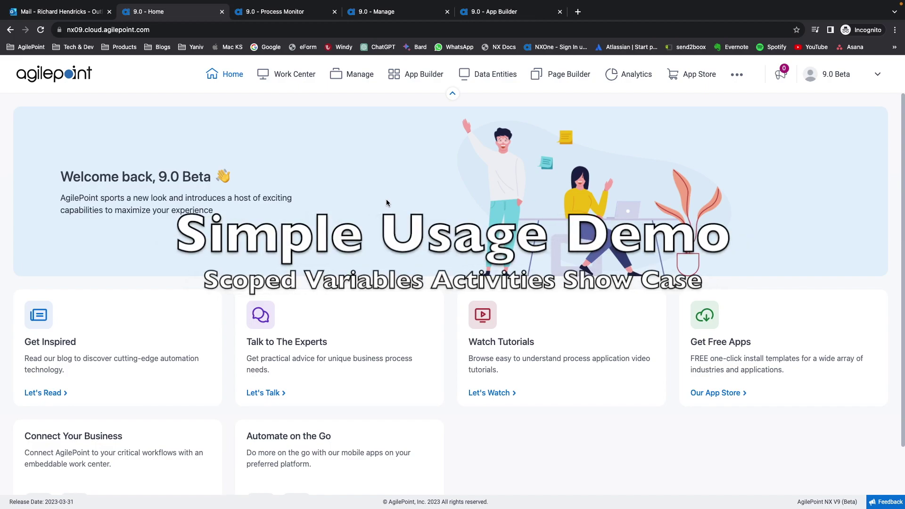
click(299, 78)
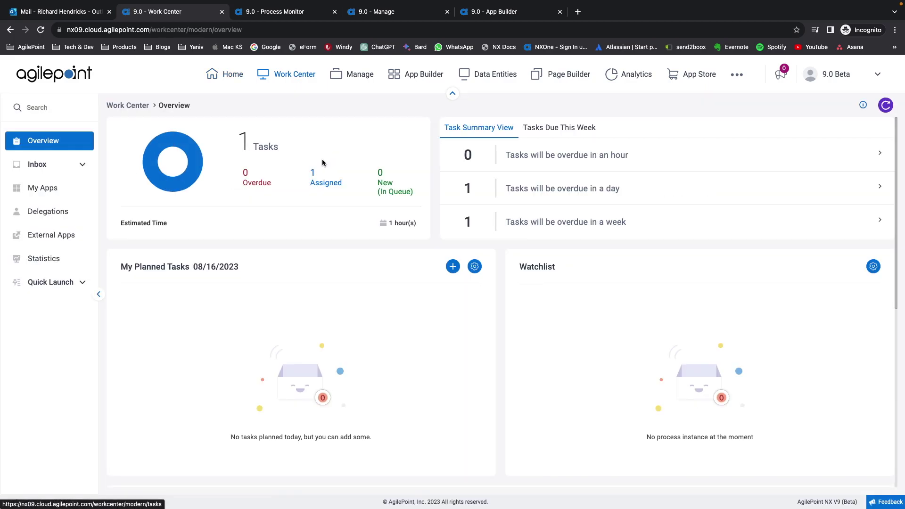
click(51, 191)
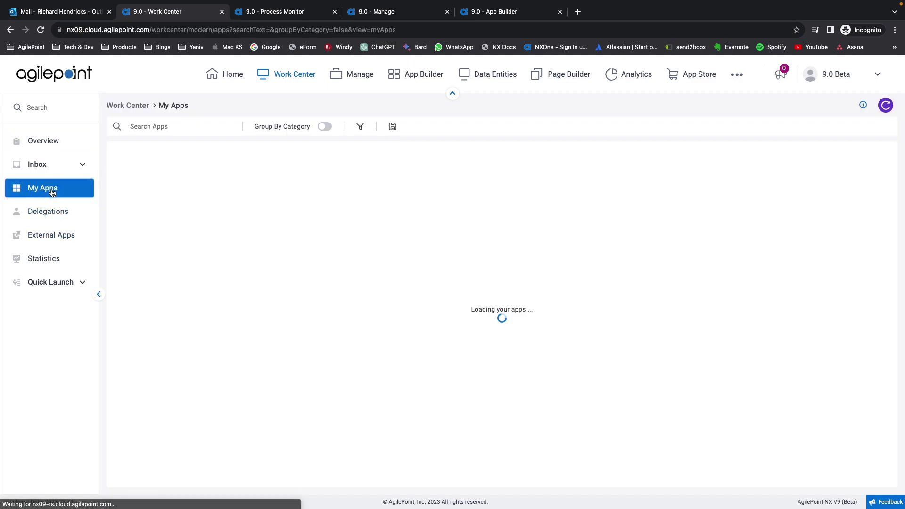
click(186, 211)
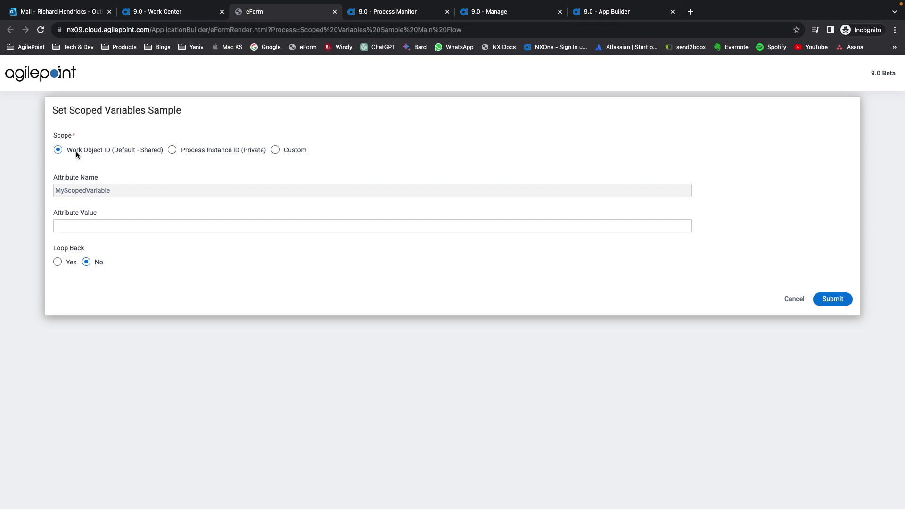
- Submit the form with the default Work Object ID scope, attribute value "Shared" and Loop Back set to Yes
drag(115, 190, 53, 191)
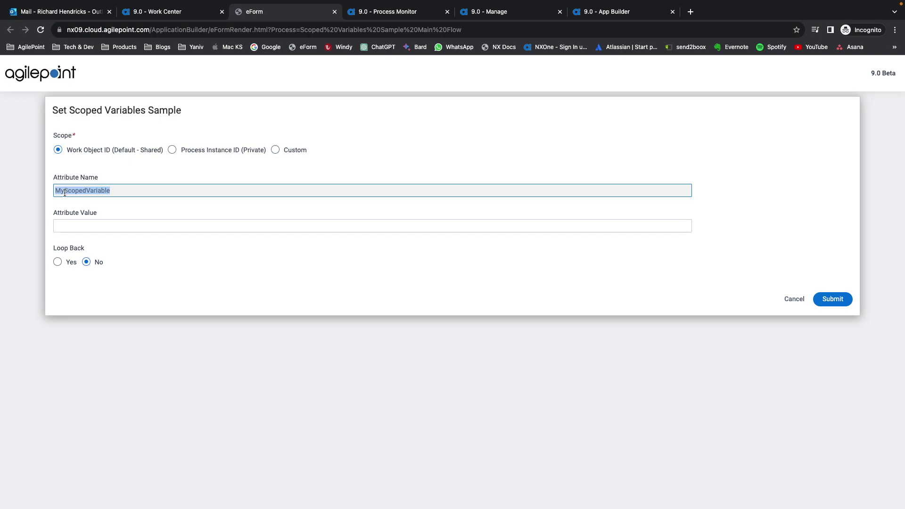
click(96, 221)
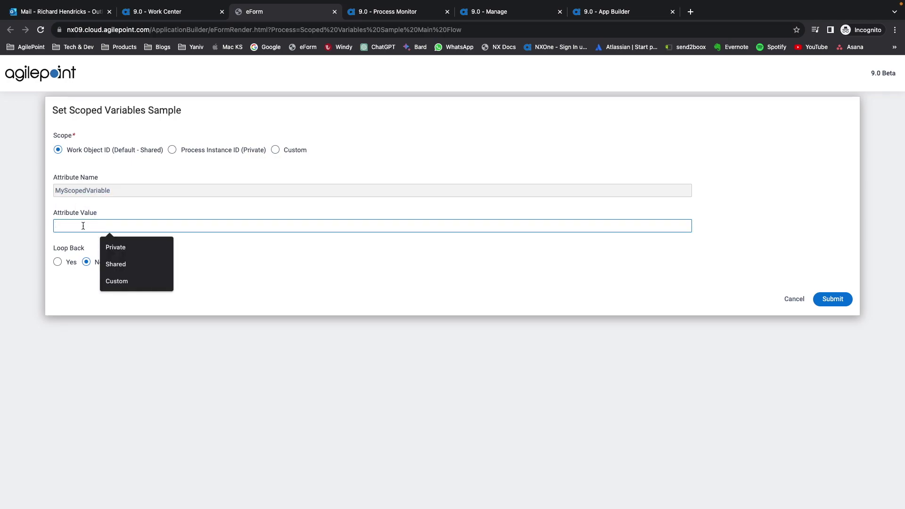
text(Shared)
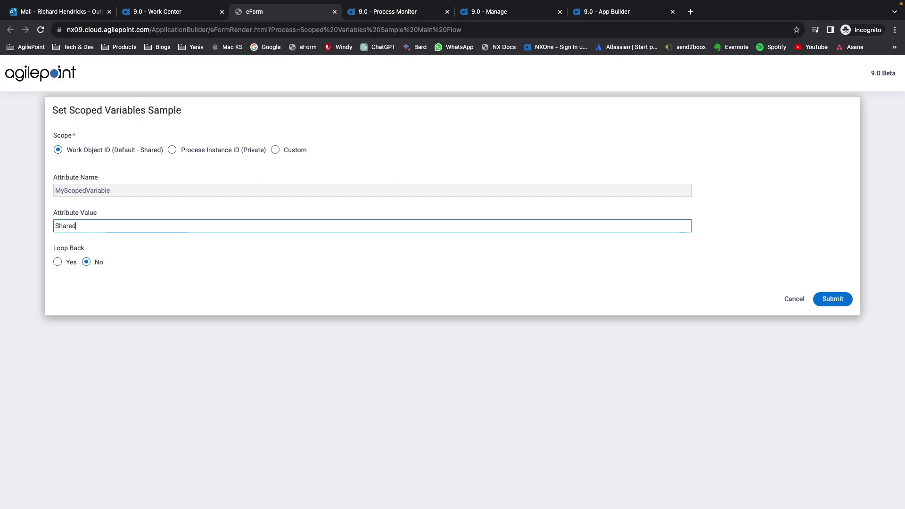
click(59, 267)
click(826, 301)
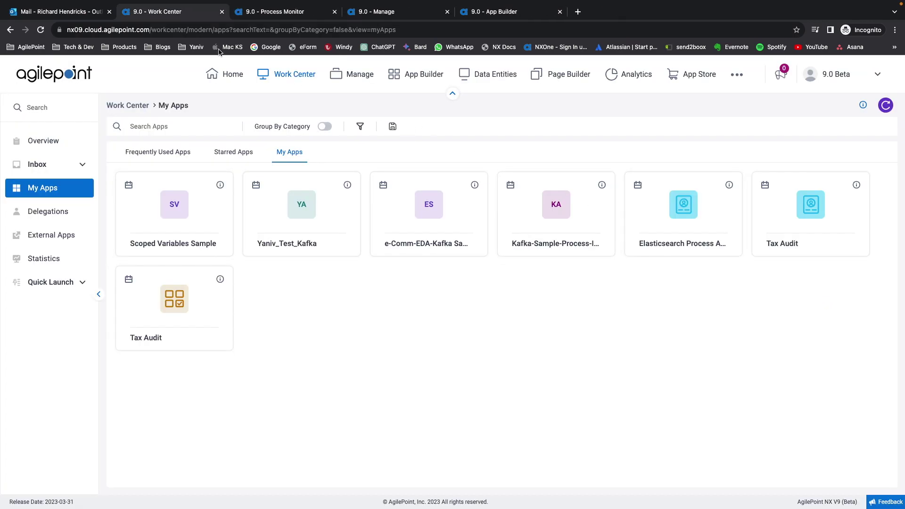
- Open the process viewer of the newest Init Form task in the inbox and show it in its own browser tab
click(54, 168)
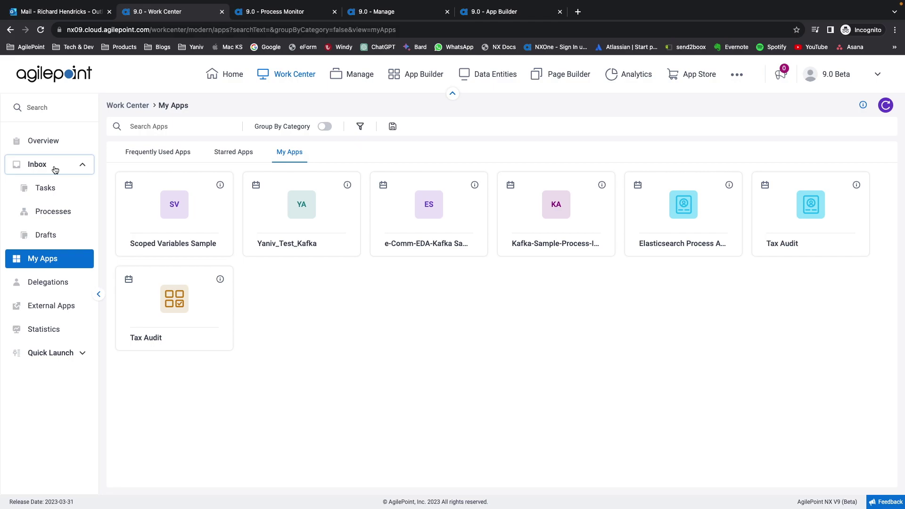
click(60, 192)
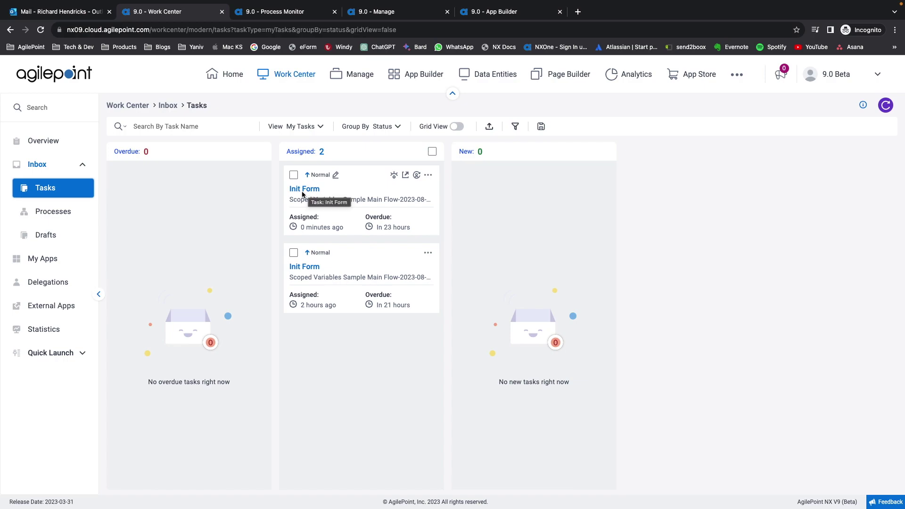
click(395, 176)
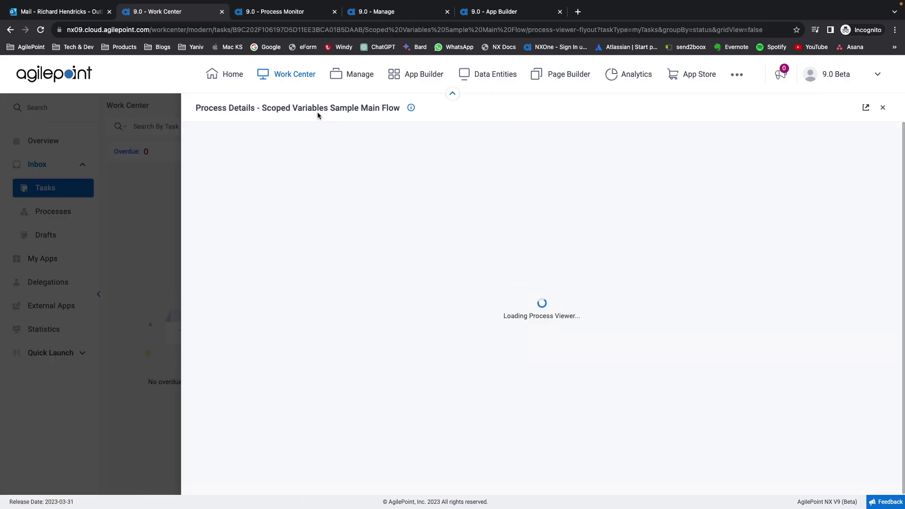
click(866, 107)
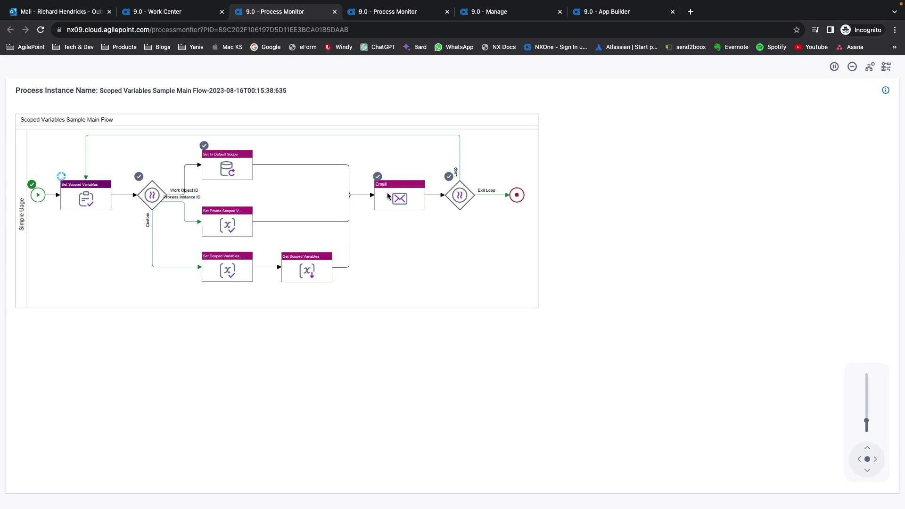
- Switch to Outlook and examine the WOID/PIID value of MyScopedVariable in the newest Current Variable Values email
click(69, 16)
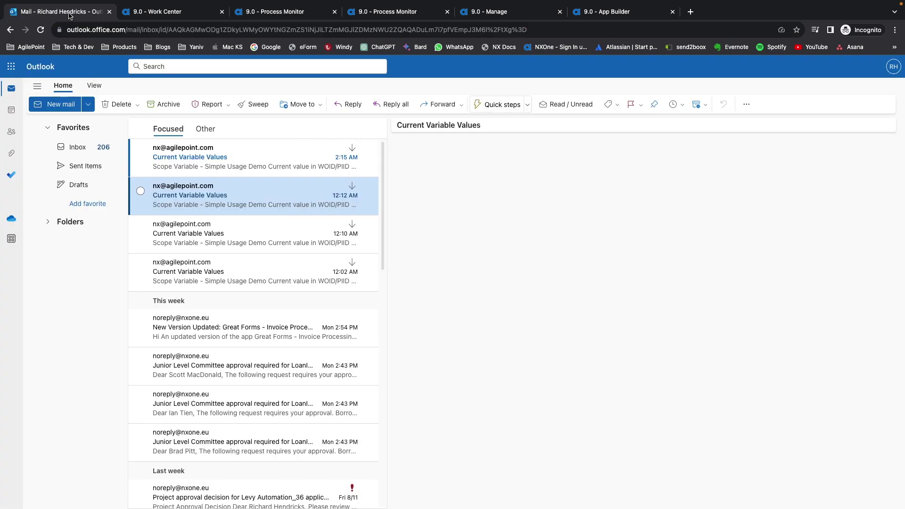
click(244, 165)
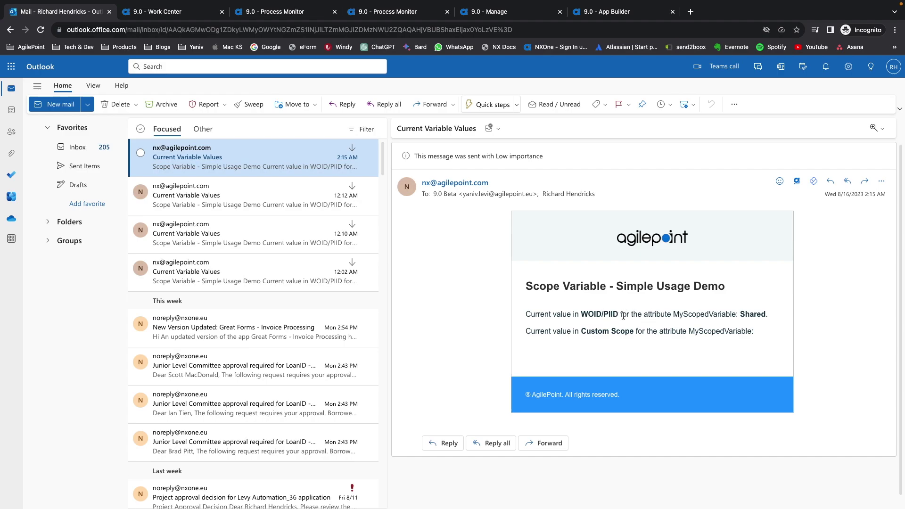
double_click(757, 313)
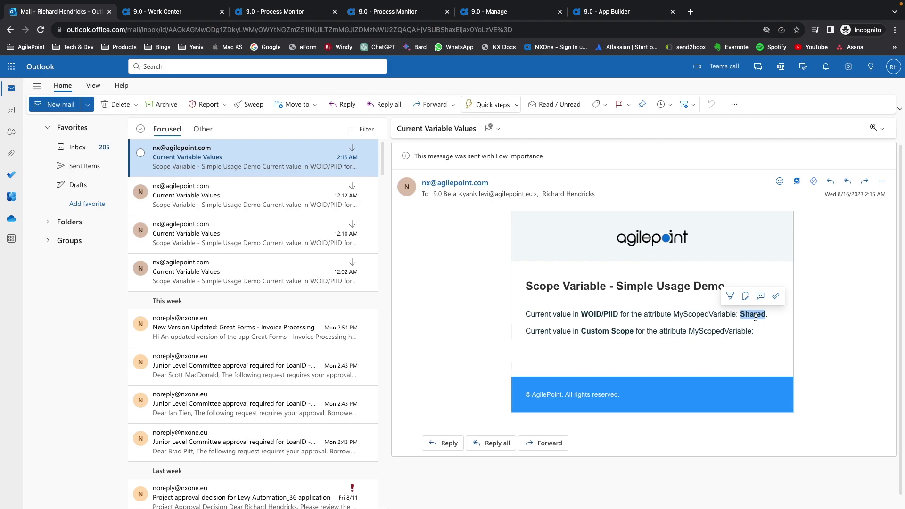
drag(677, 312, 735, 315)
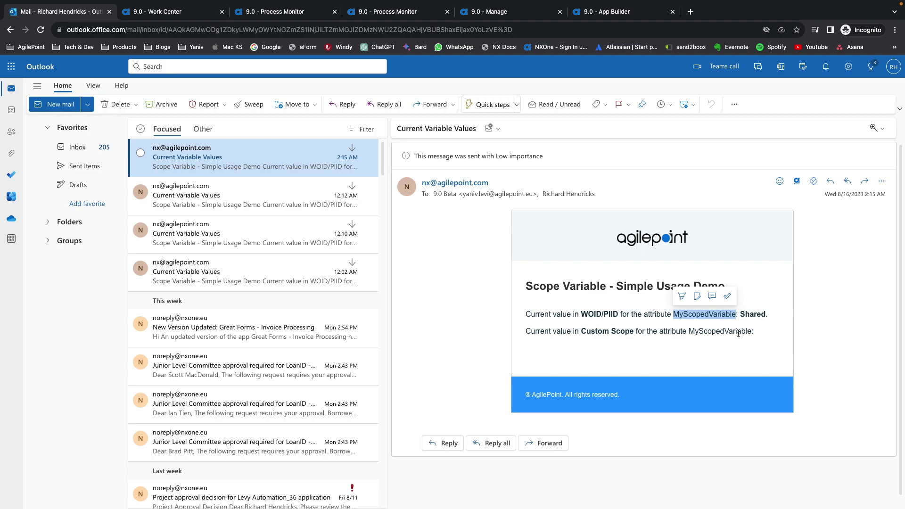
drag(601, 313, 581, 314)
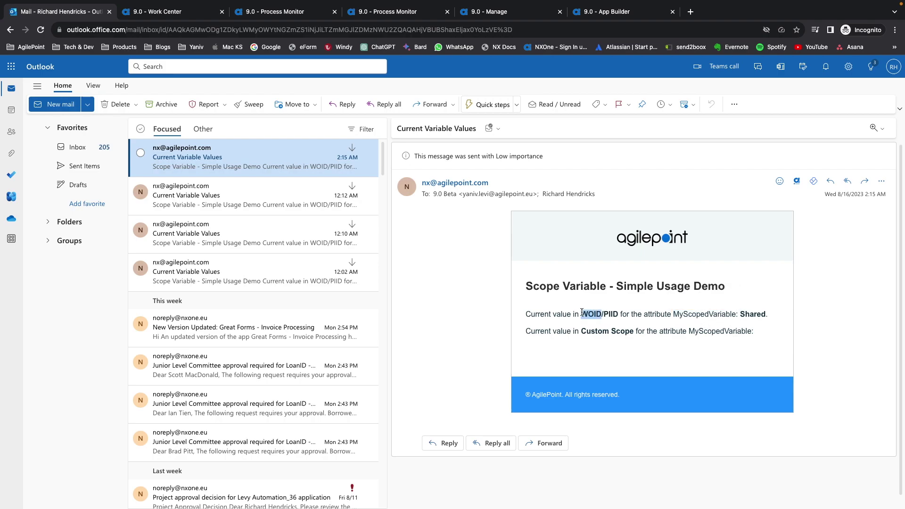
double_click(749, 314)
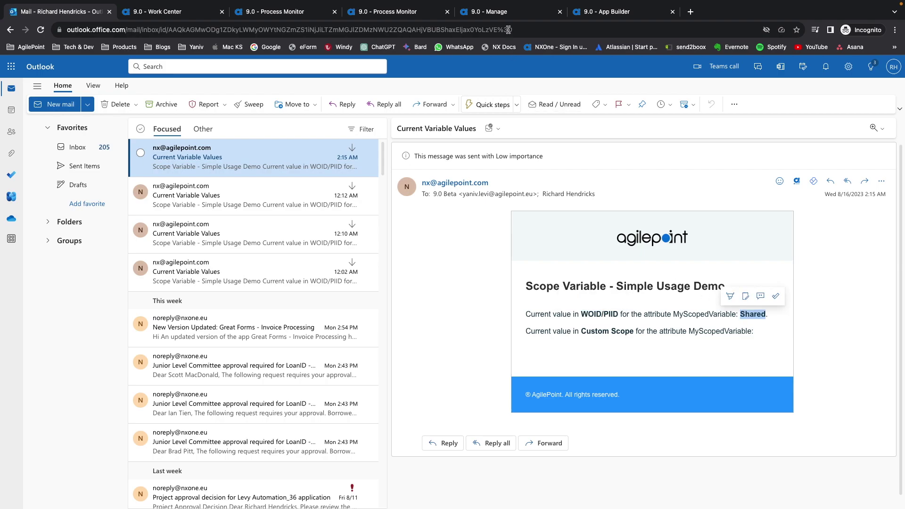
- Switch to Manage and filter the runtime processes by app name Scoped Variables Sample with status Running
click(506, 15)
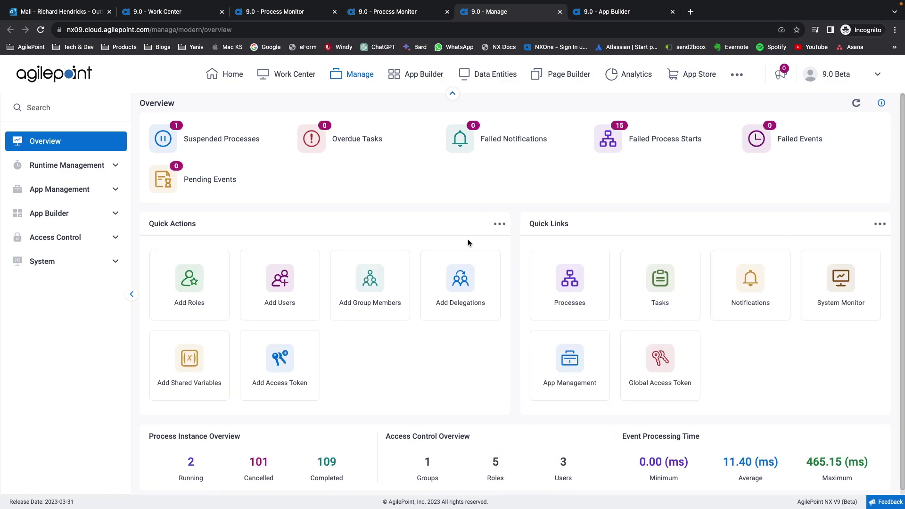
click(118, 168)
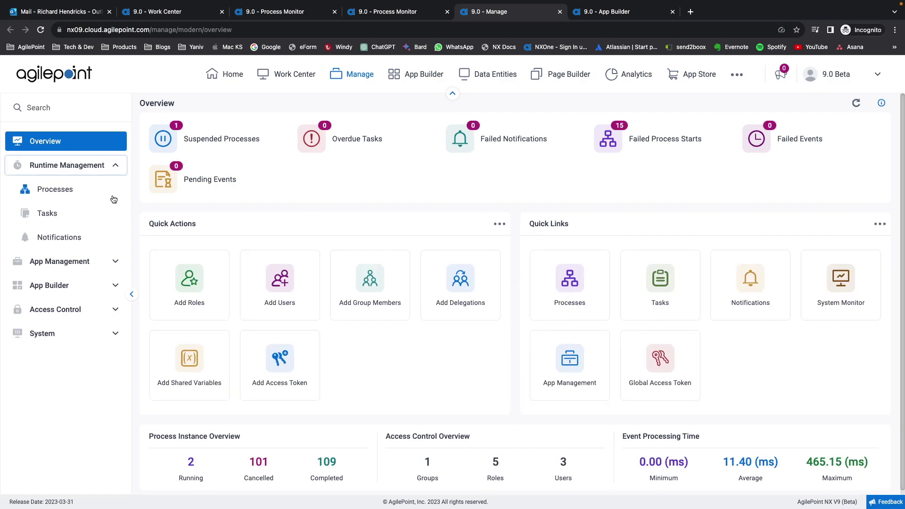
click(55, 190)
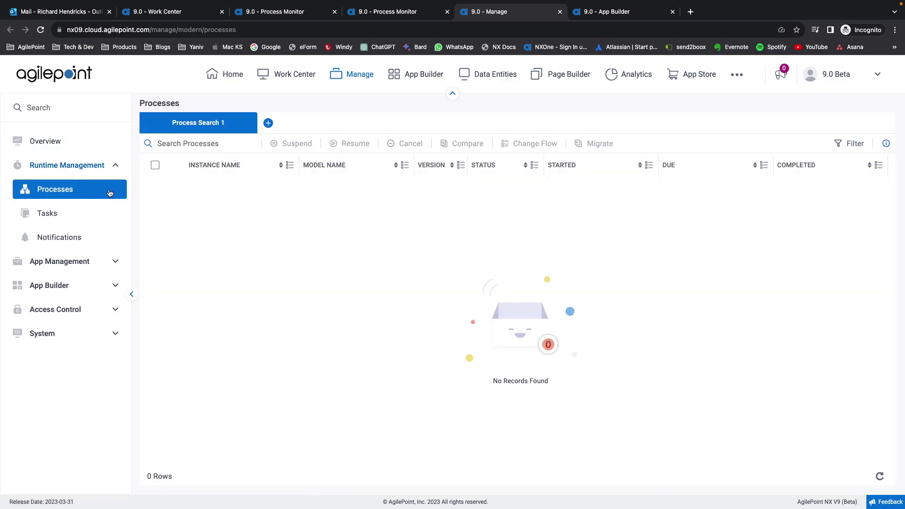
click(850, 143)
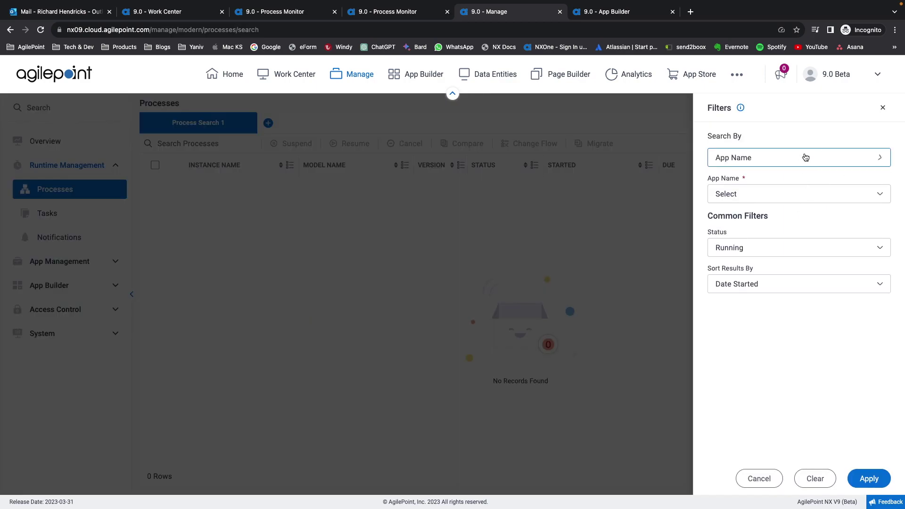
click(804, 158)
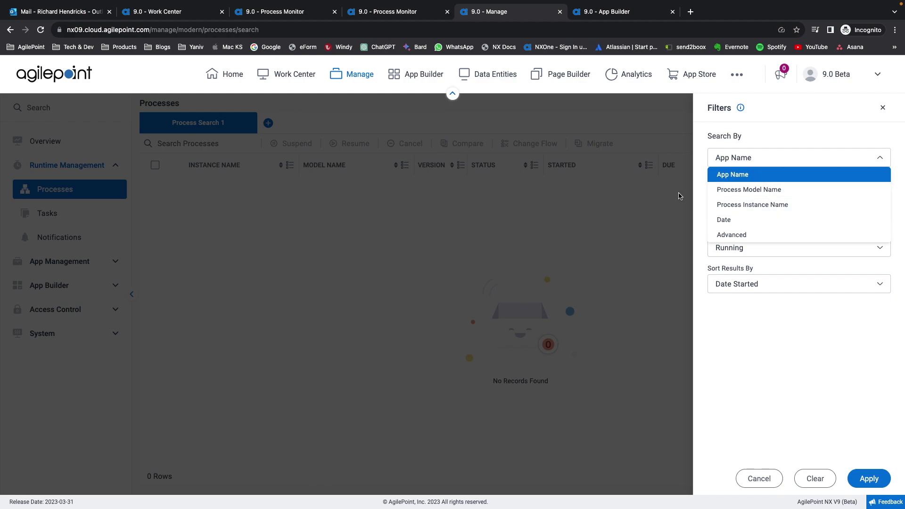
click(686, 223)
click(733, 194)
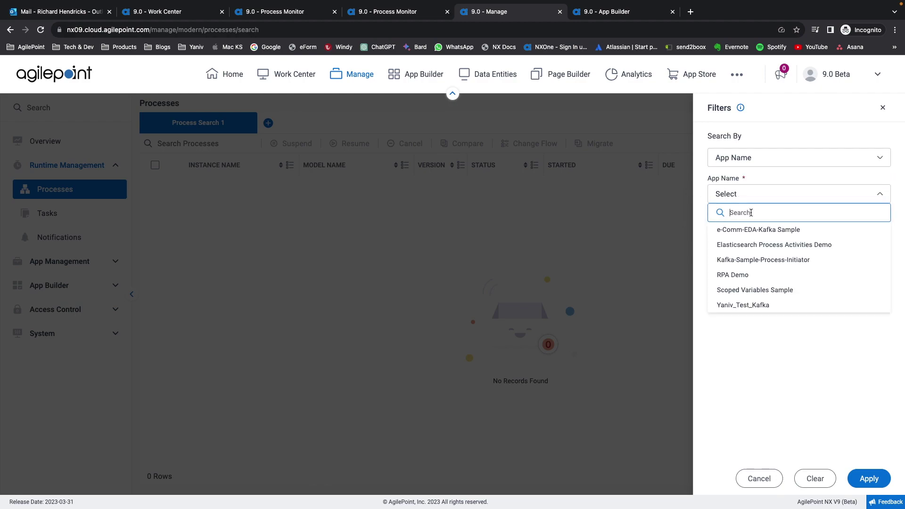
click(756, 290)
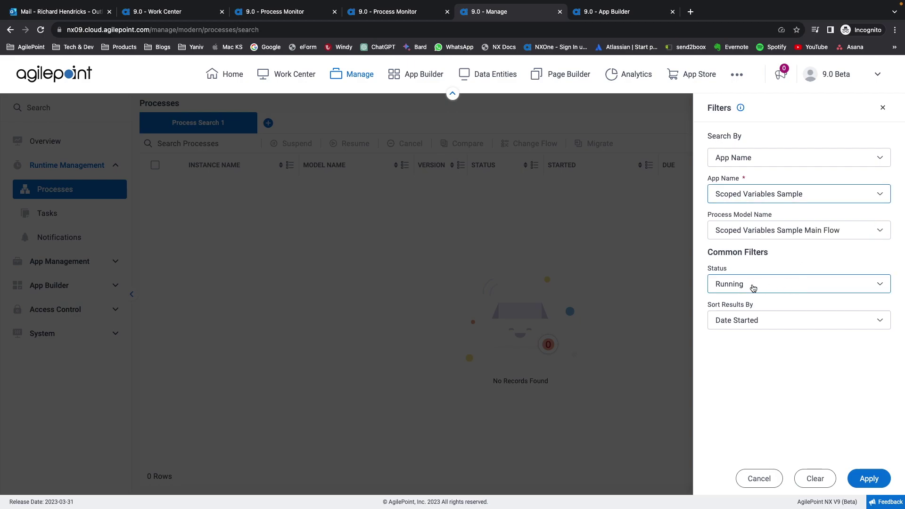
click(869, 478)
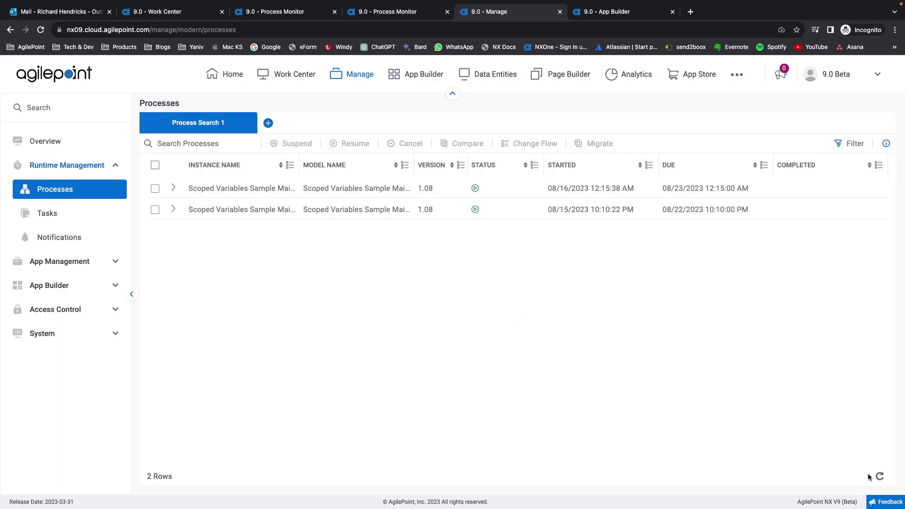
- Open the data of the most recently started process instance and examine MyScopedVariable among its process variables
click(175, 188)
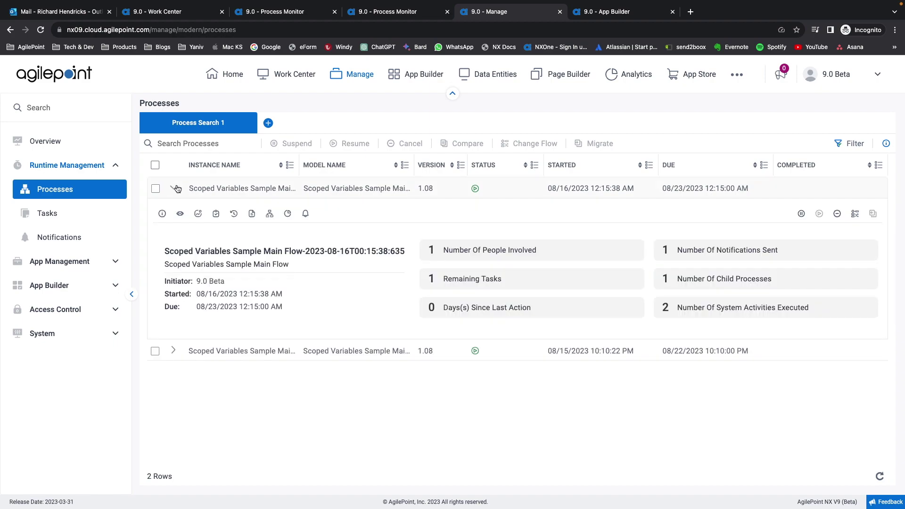
click(252, 214)
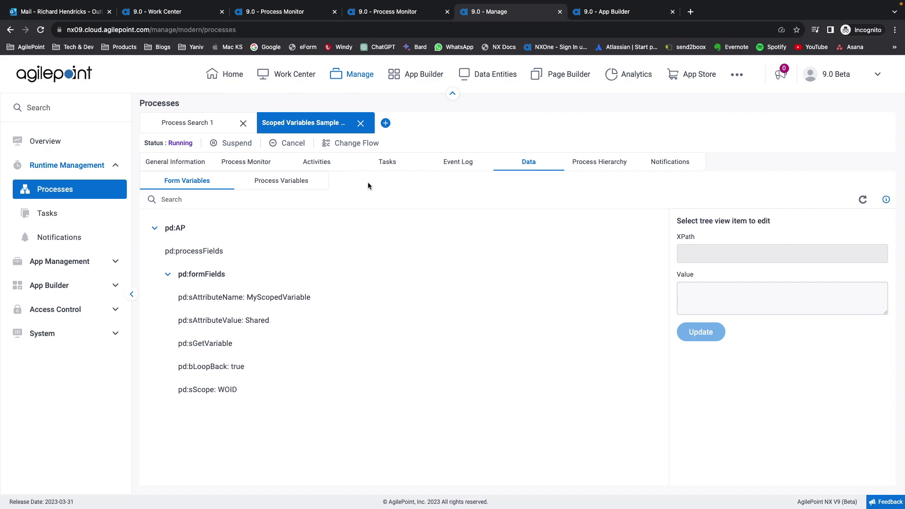
click(288, 188)
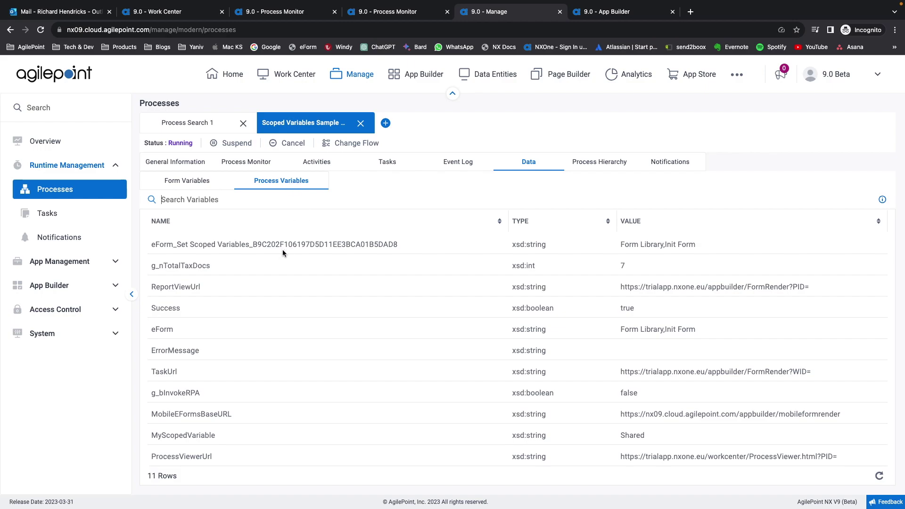
double_click(165, 436)
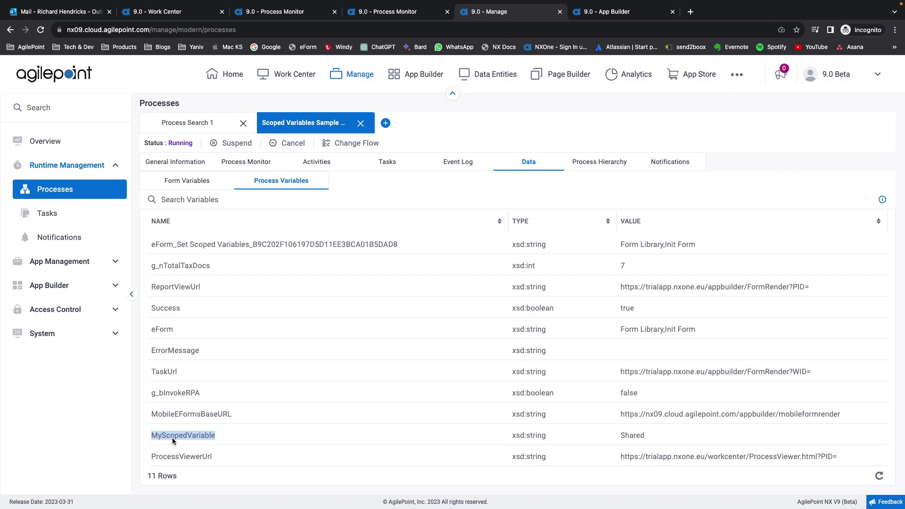
click(635, 437)
- Review the flow in the Process Monitor, then recheck the MyScopedVariable name and value in Manage
click(303, 12)
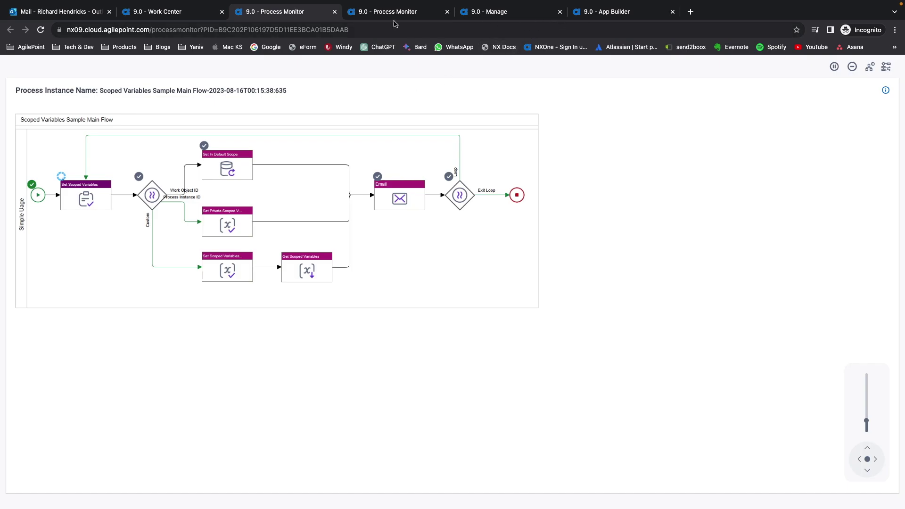
click(510, 15)
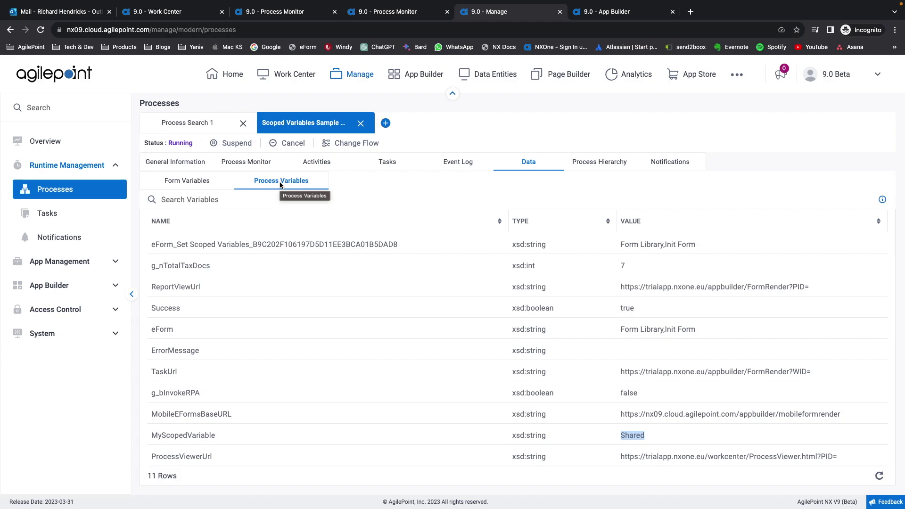
double_click(159, 436)
double_click(633, 436)
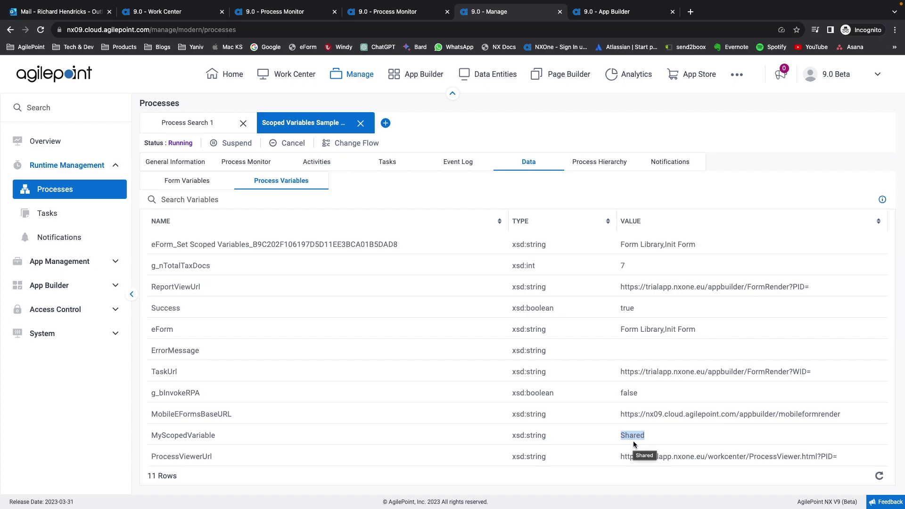
- Submit the newest Init Form task in Work Center with scope Process Instance ID (Private) and attribute value "Private", then close the form
click(176, 14)
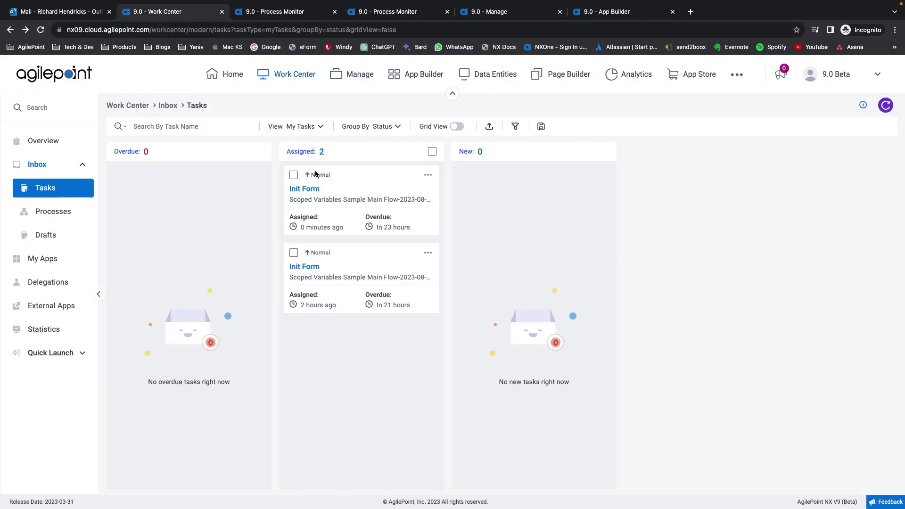
click(307, 189)
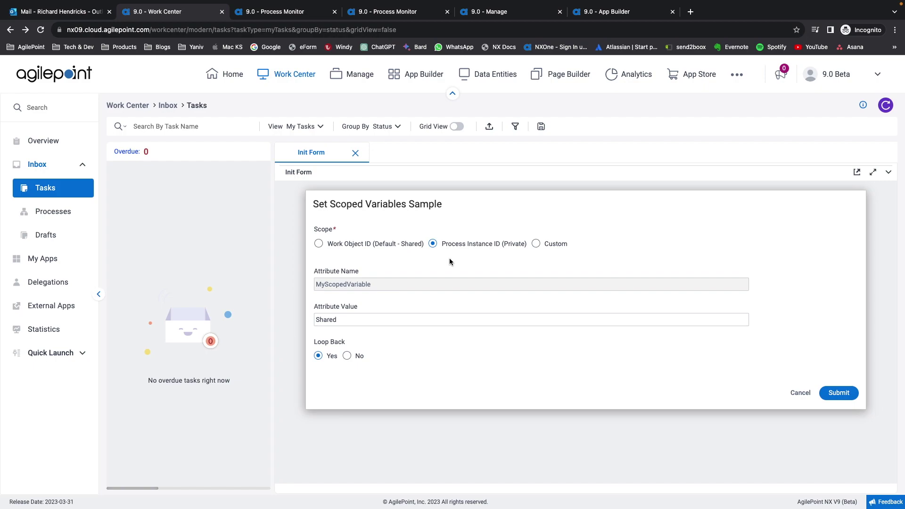
double_click(364, 319)
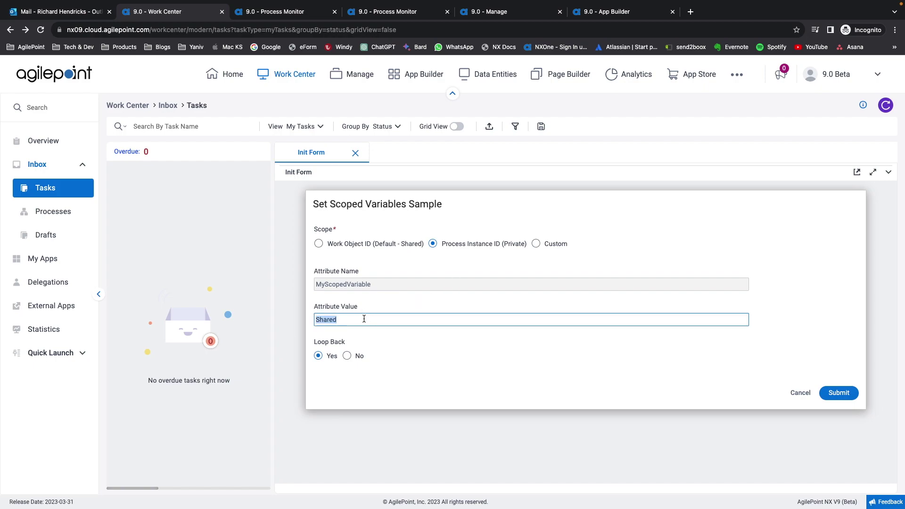
text(Pri)
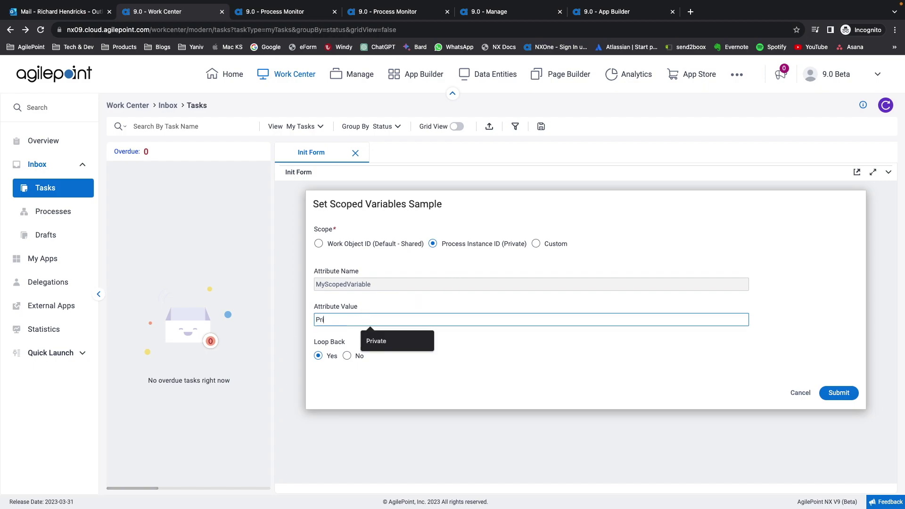
text(vate)
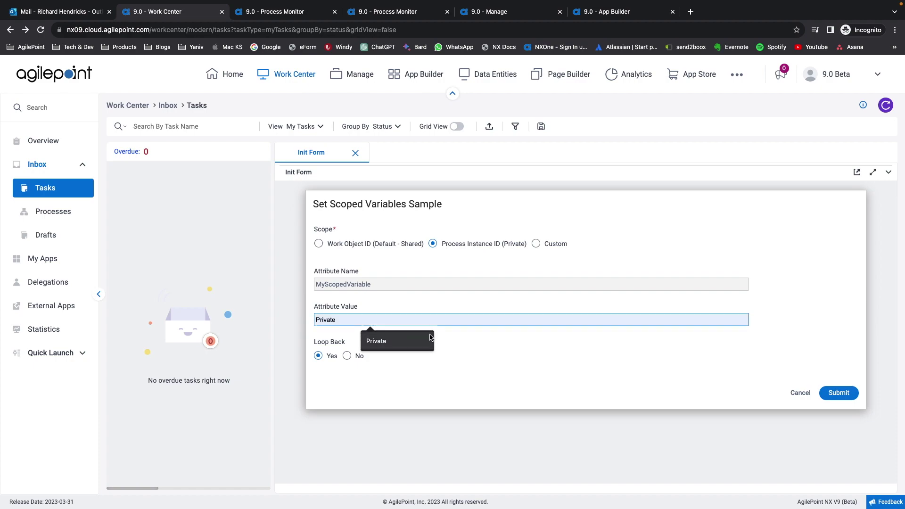
click(406, 340)
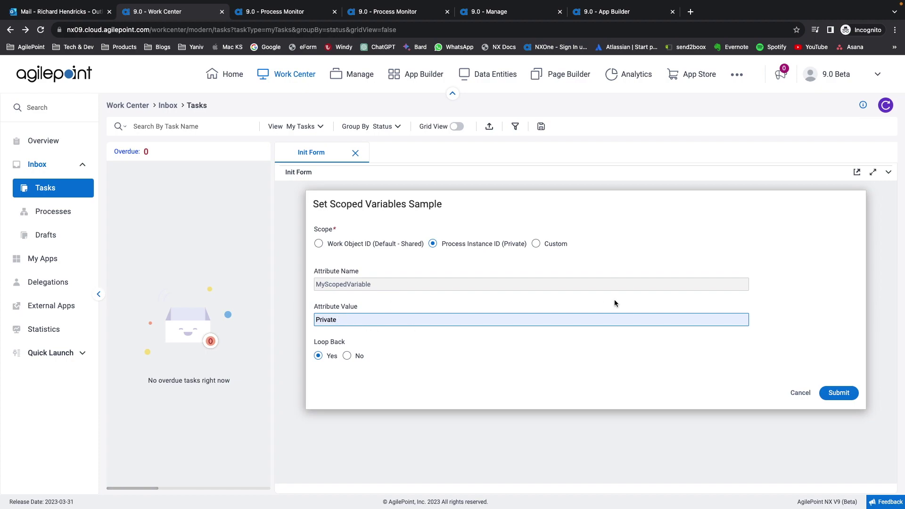
click(840, 394)
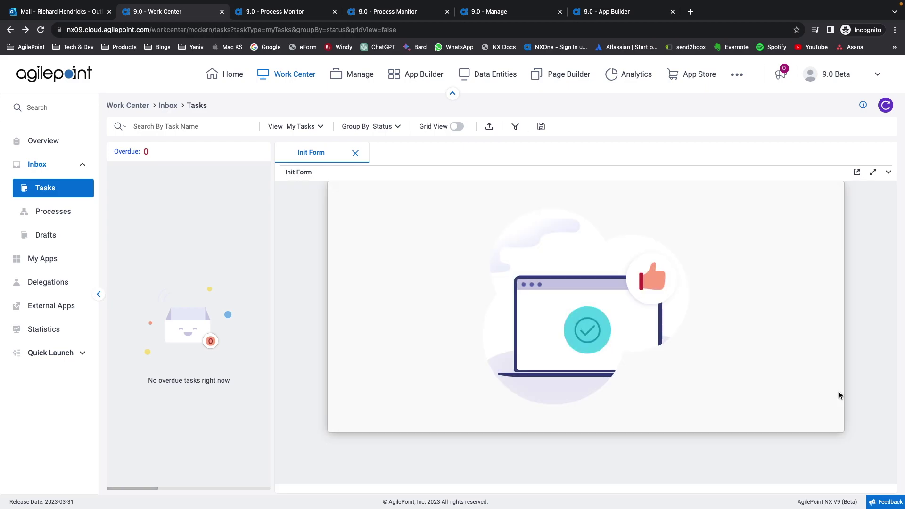
click(356, 153)
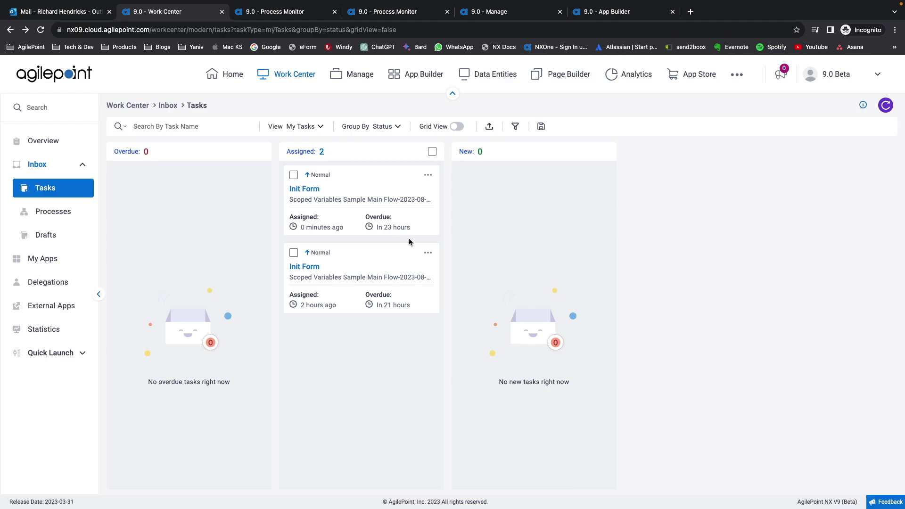
- Review the flow in the Process Monitor, then open the newest Current Variable Values email in Outlook and examine the WOID/PIID value
click(287, 11)
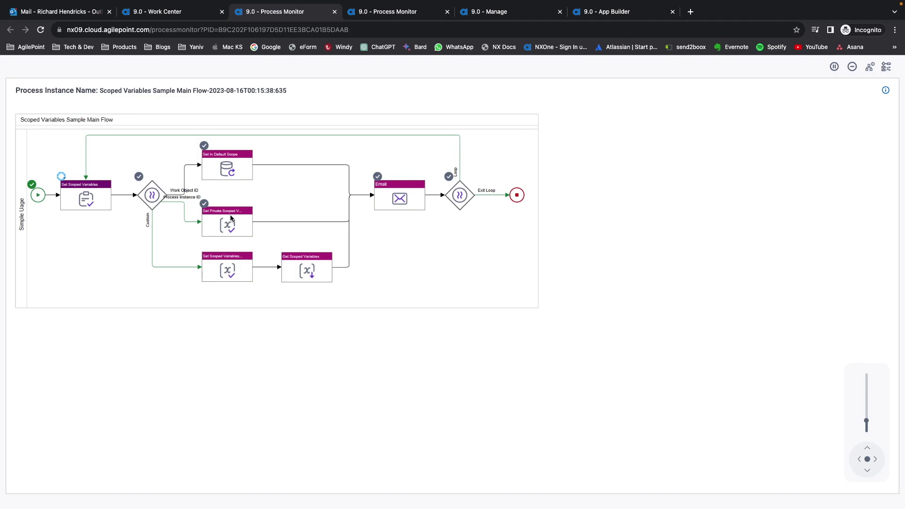
click(61, 15)
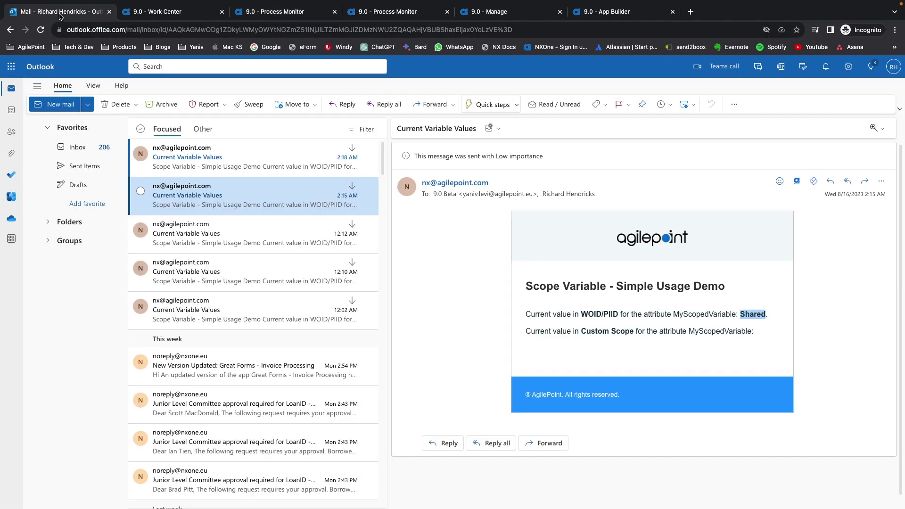
click(194, 162)
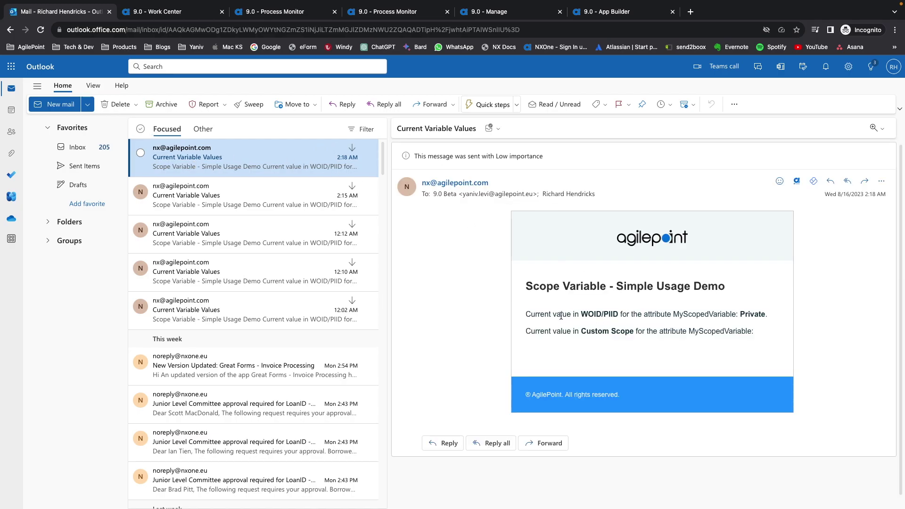
double_click(750, 315)
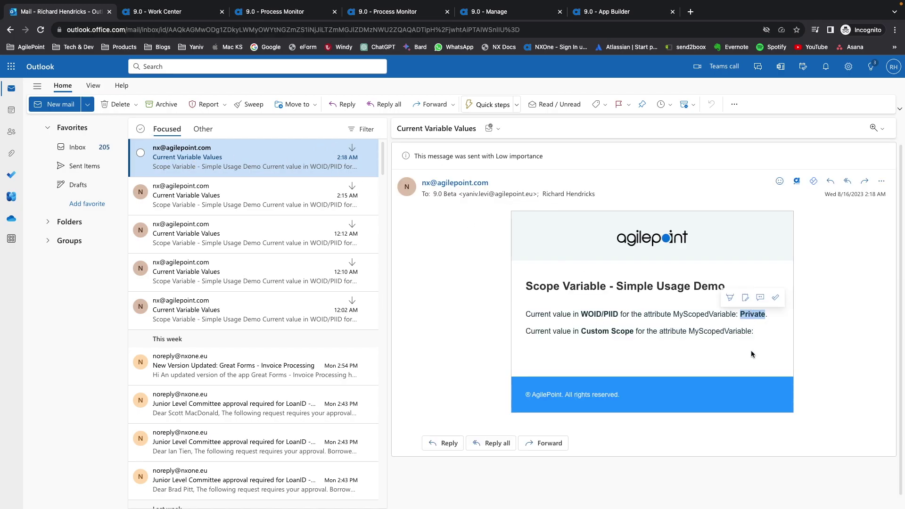
click(608, 315)
drag(607, 315, 620, 313)
click(617, 313)
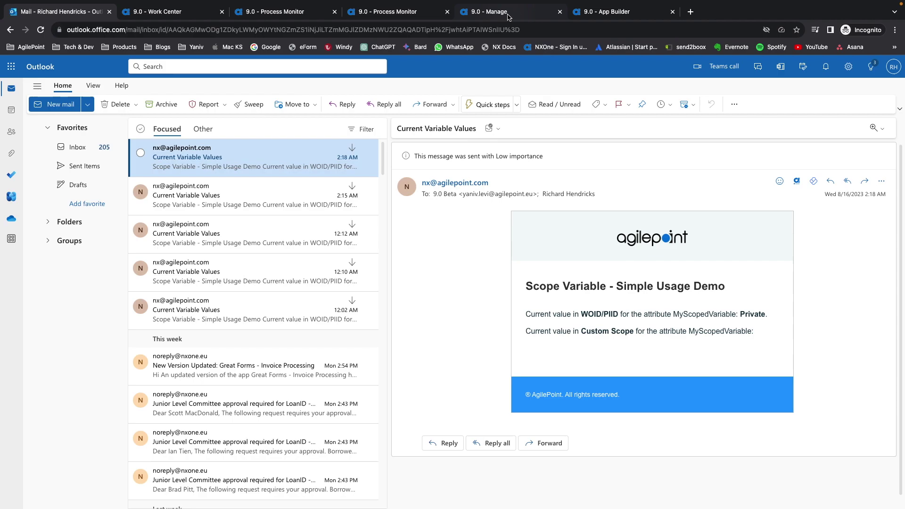
- Refresh the process instance data in Manage and examine MyScopedVariable's name and value among the scoped variables
click(490, 12)
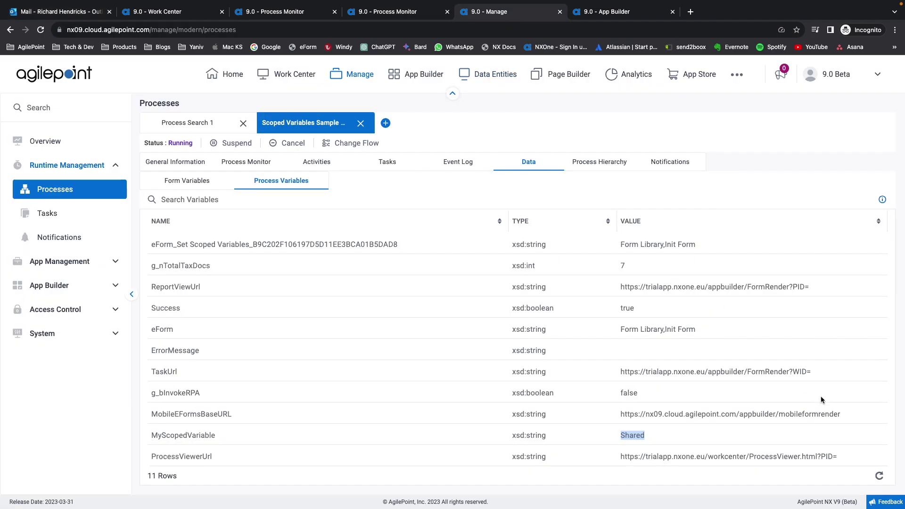
click(878, 475)
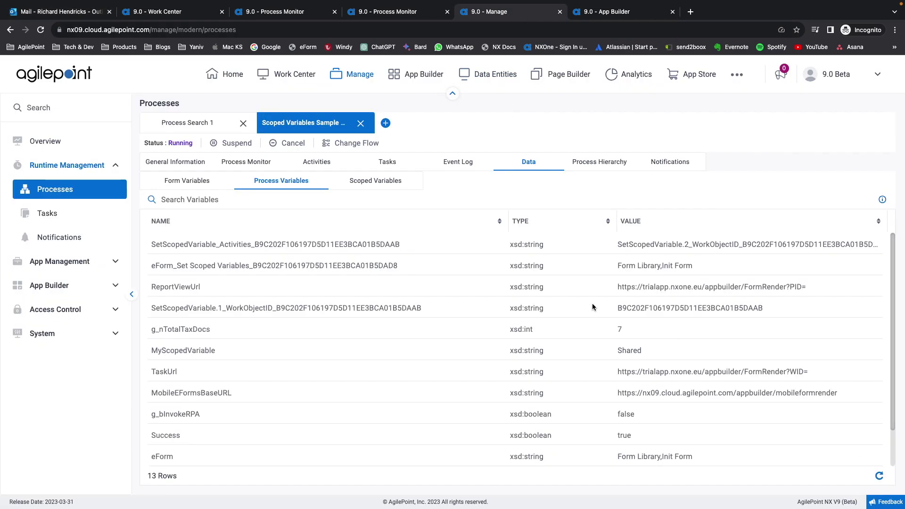
click(378, 184)
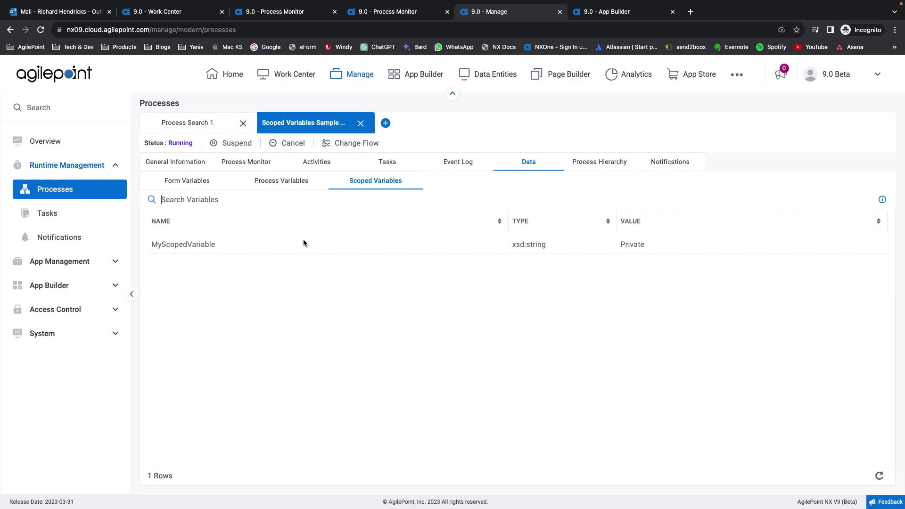
drag(150, 246, 215, 245)
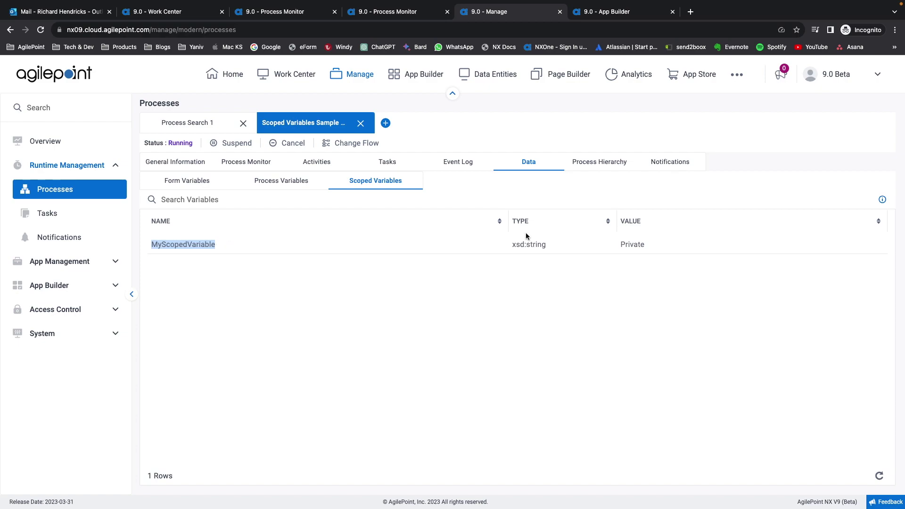
double_click(639, 247)
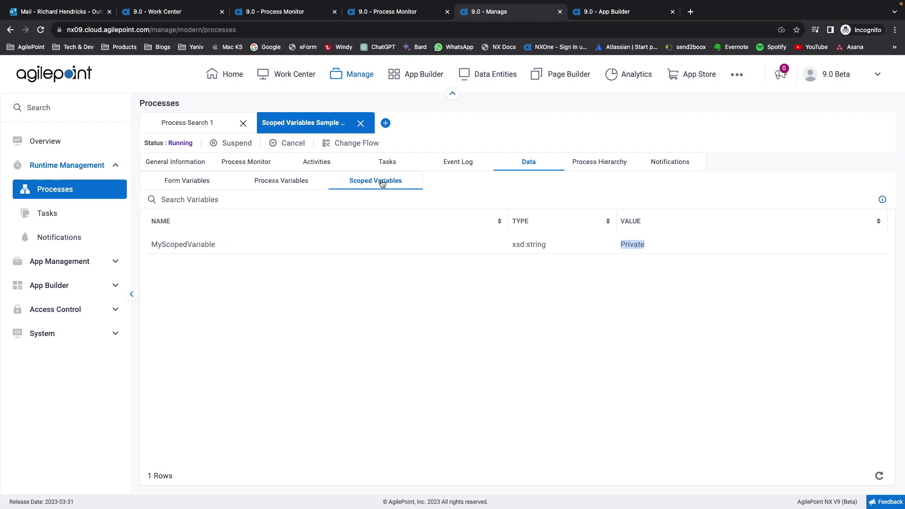
- Compare MyScopedVariable's name and value among the process variables of the same instance
click(275, 184)
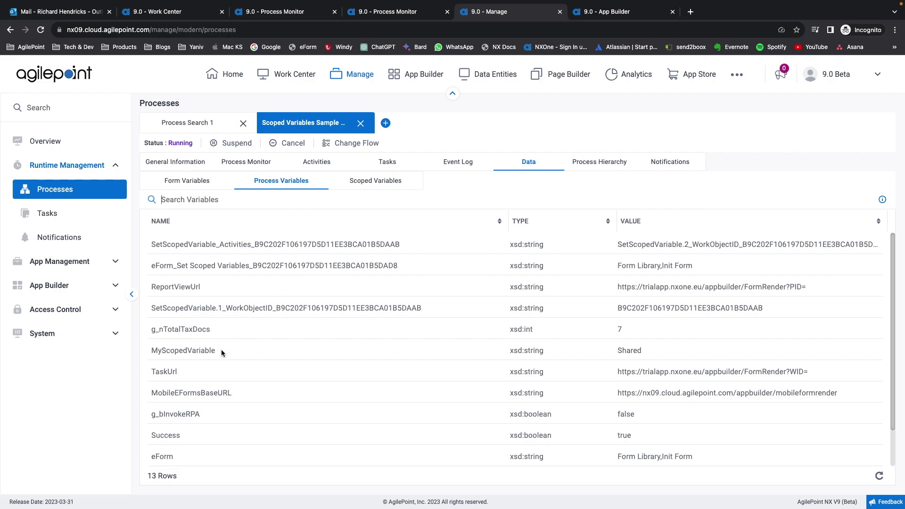
drag(154, 352, 213, 353)
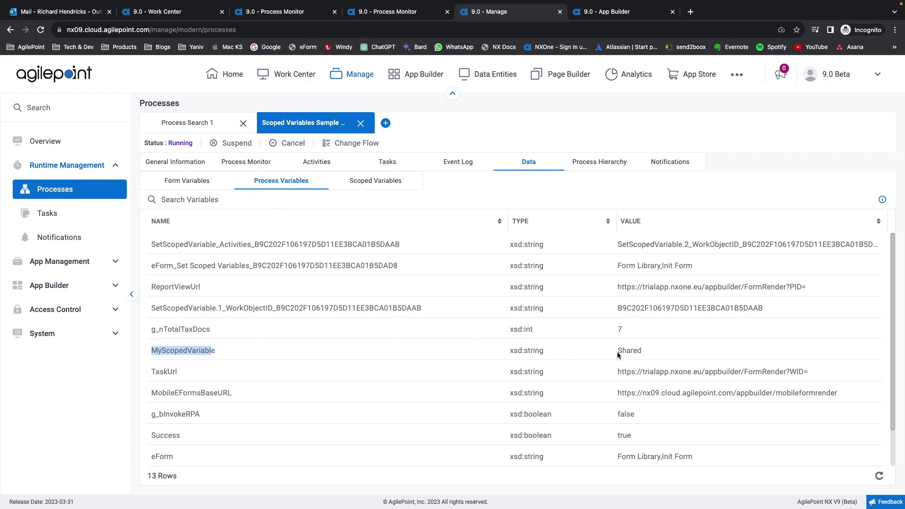
double_click(631, 355)
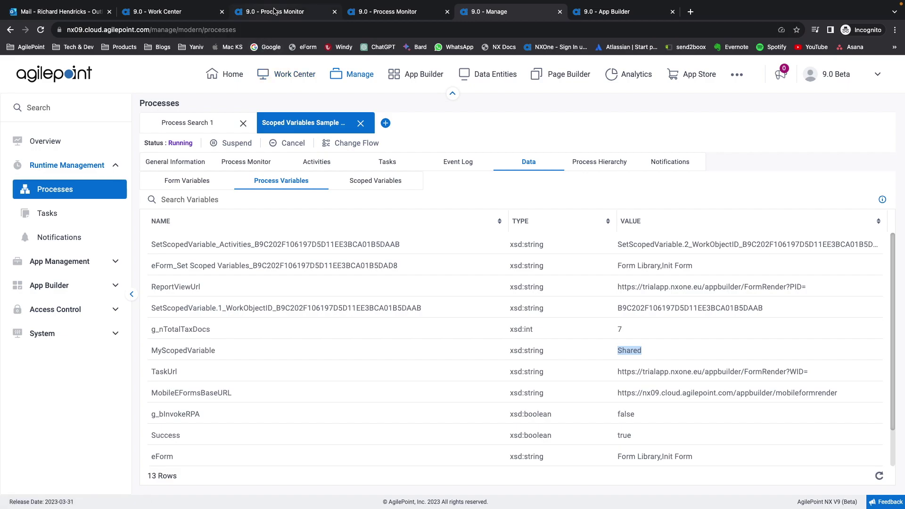
- Try to open the first listed Init Form task in Work Center, then refresh the task list and close the form
click(181, 14)
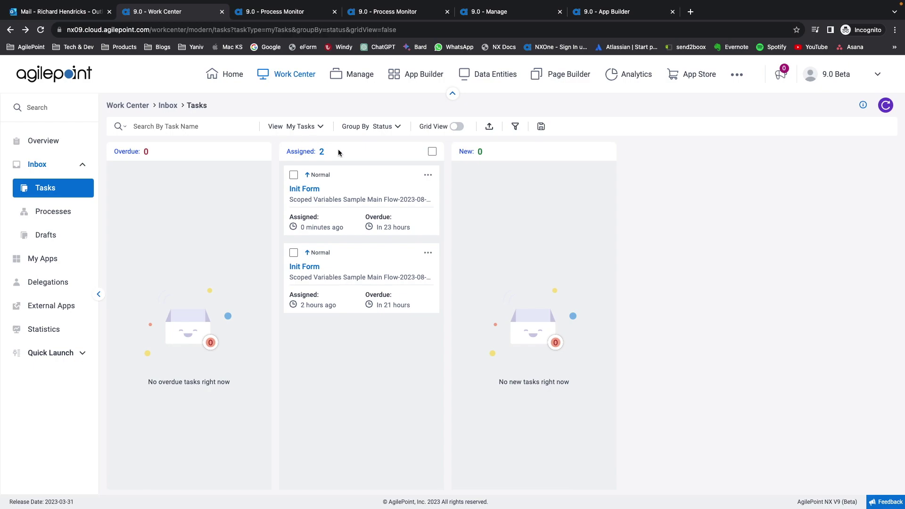
click(308, 191)
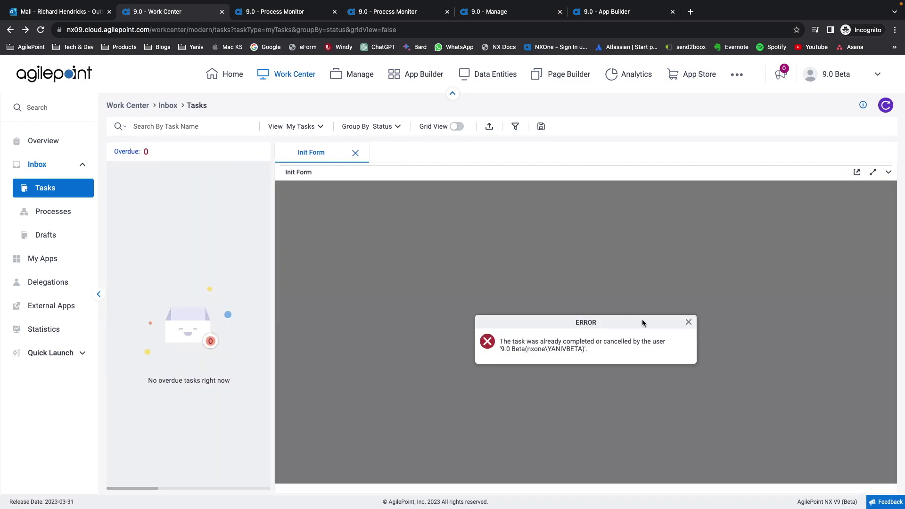
click(689, 322)
click(886, 105)
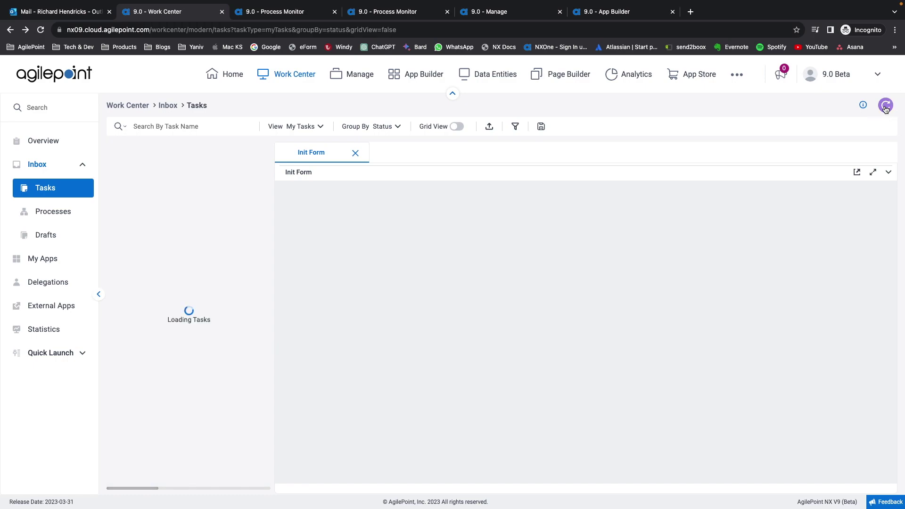
click(356, 153)
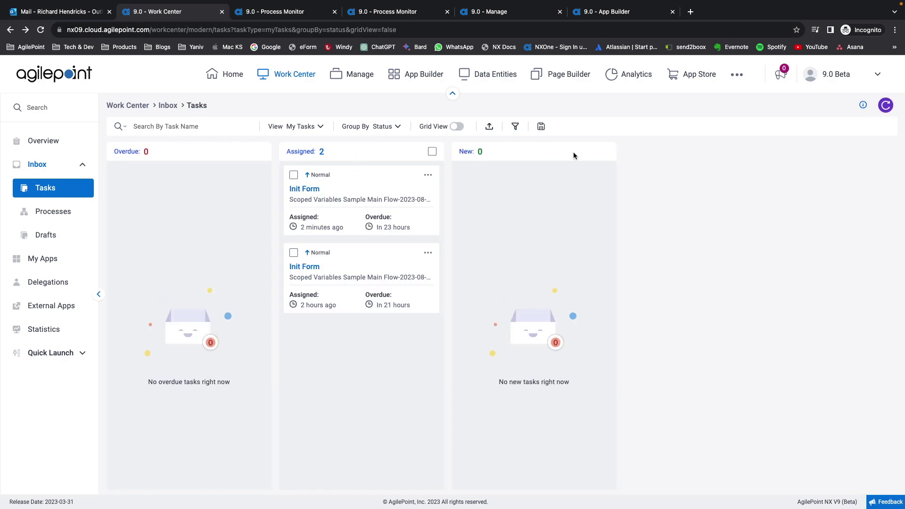
- Submit the newest Init Form task with scope Custom and attribute value "Custom", then close the form
click(304, 189)
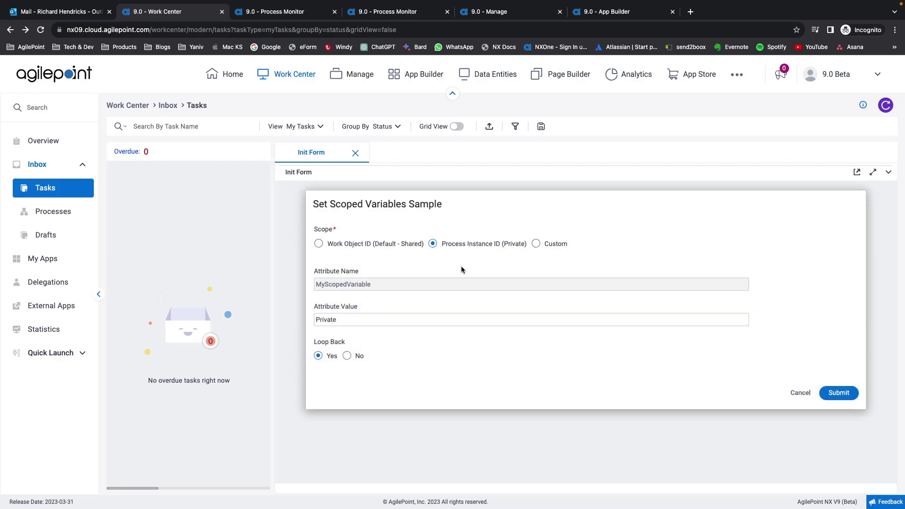
click(536, 243)
click(321, 320)
drag(349, 320, 203, 322)
text(Cus)
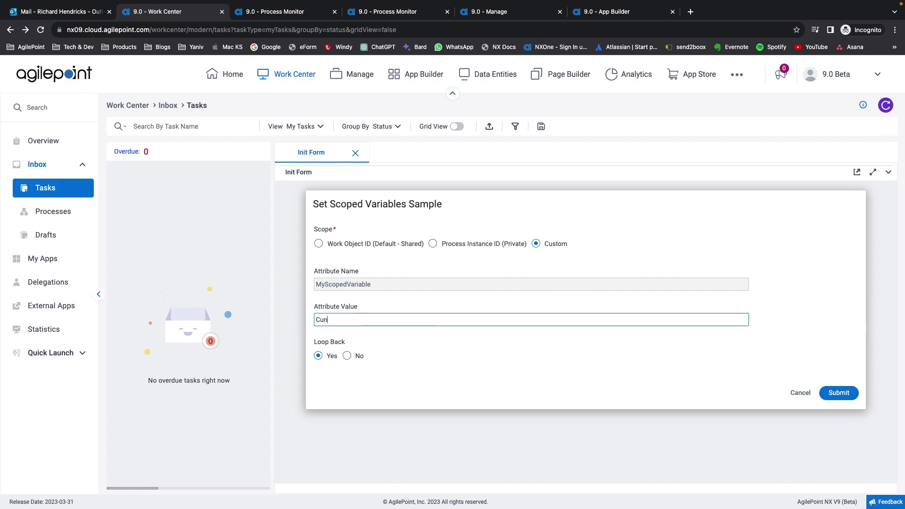
text(tom)
click(835, 392)
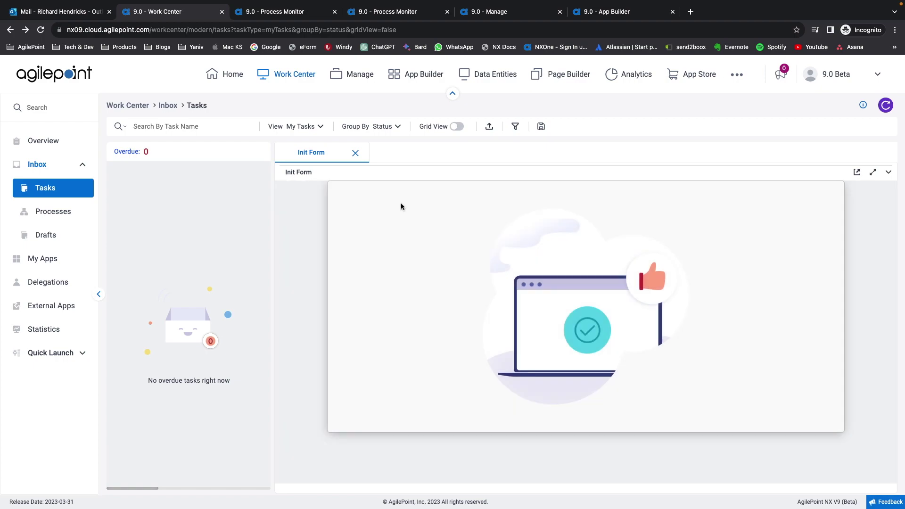
click(360, 155)
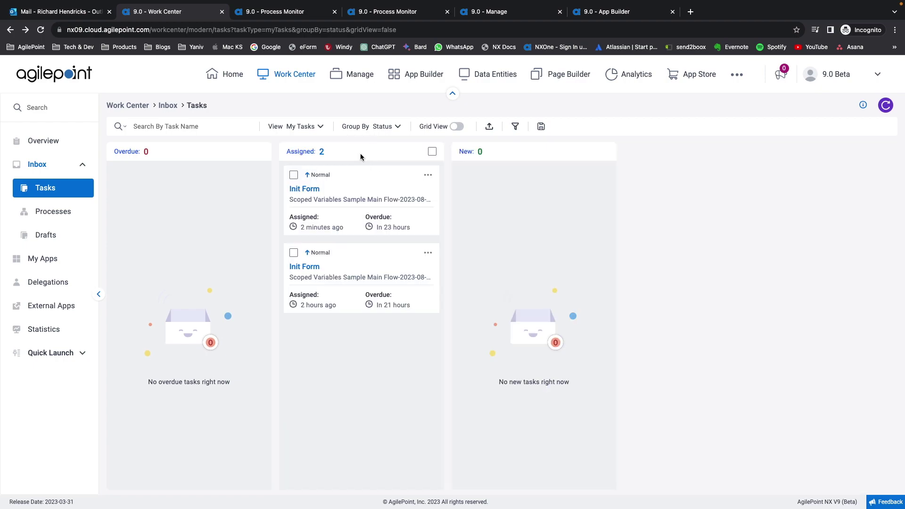
- Check the custom path in the Process Monitor, then examine the Custom Scope and WOID/PIID values in the newest Current Variable Values email
click(285, 14)
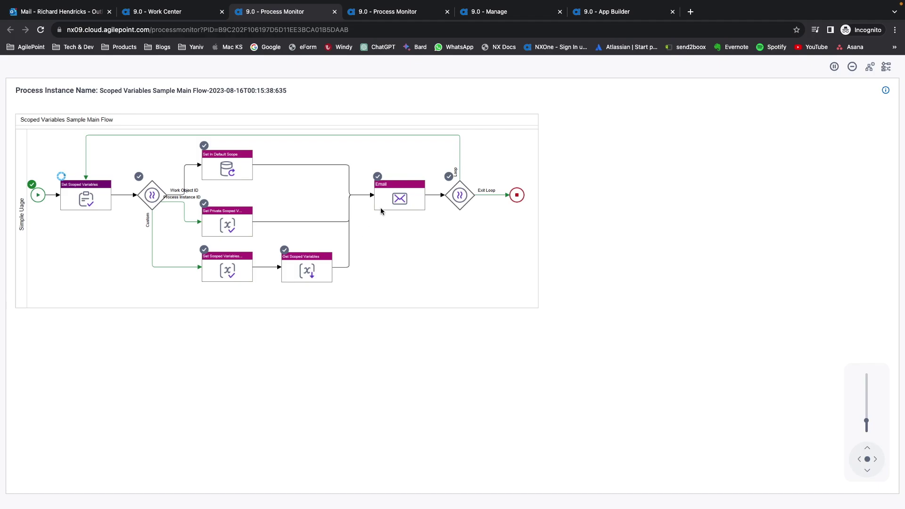
click(74, 13)
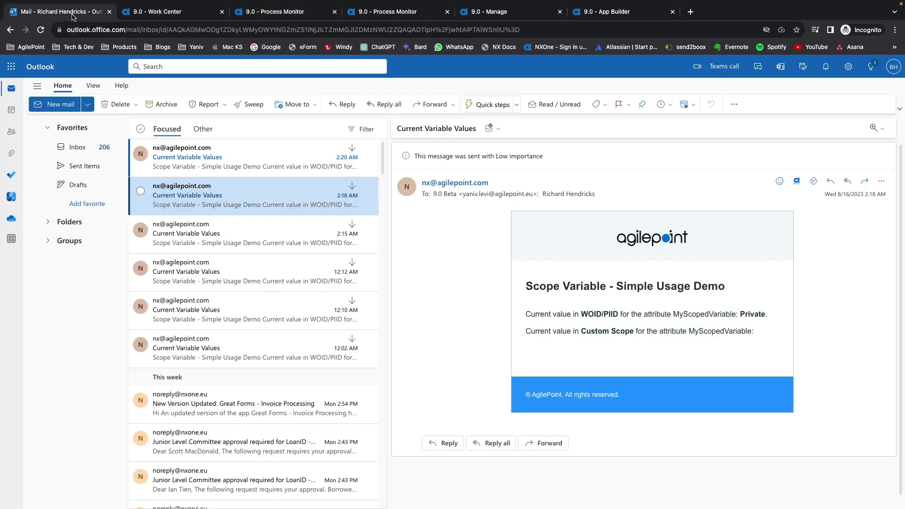
click(192, 154)
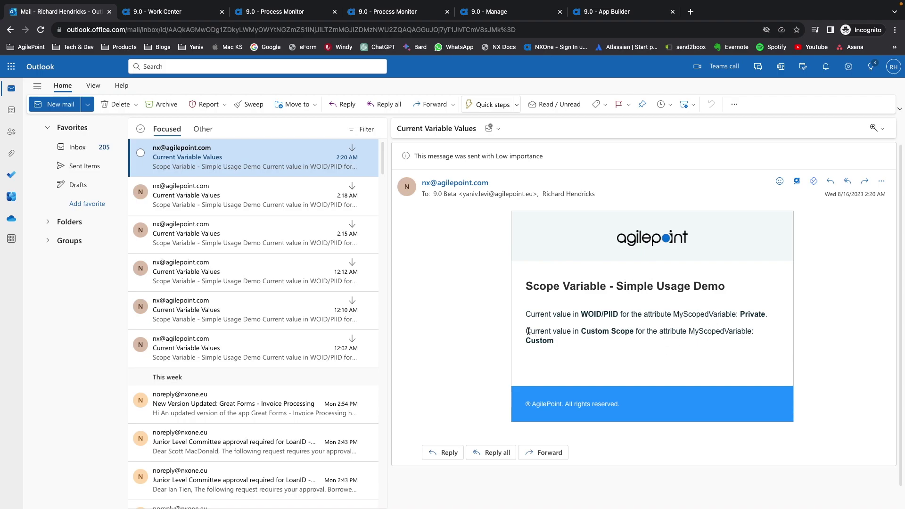
triple_click(732, 328)
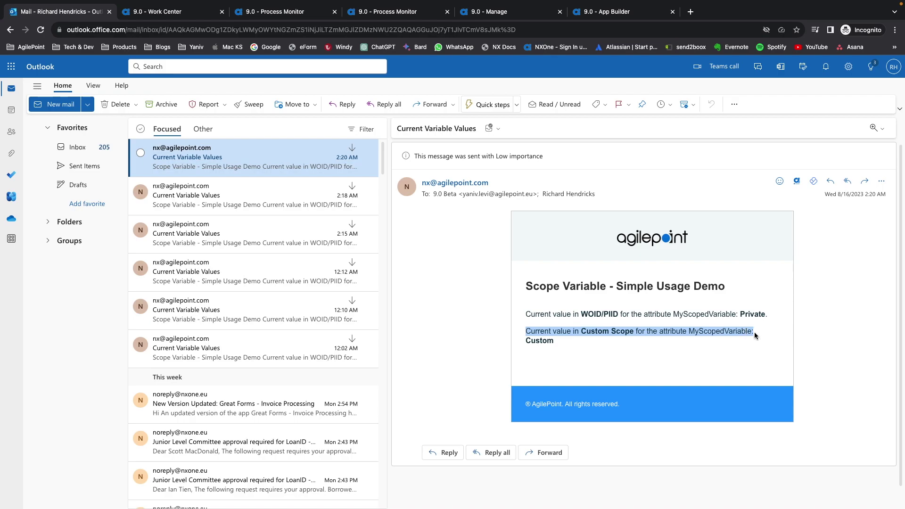
click(541, 342)
double_click(541, 341)
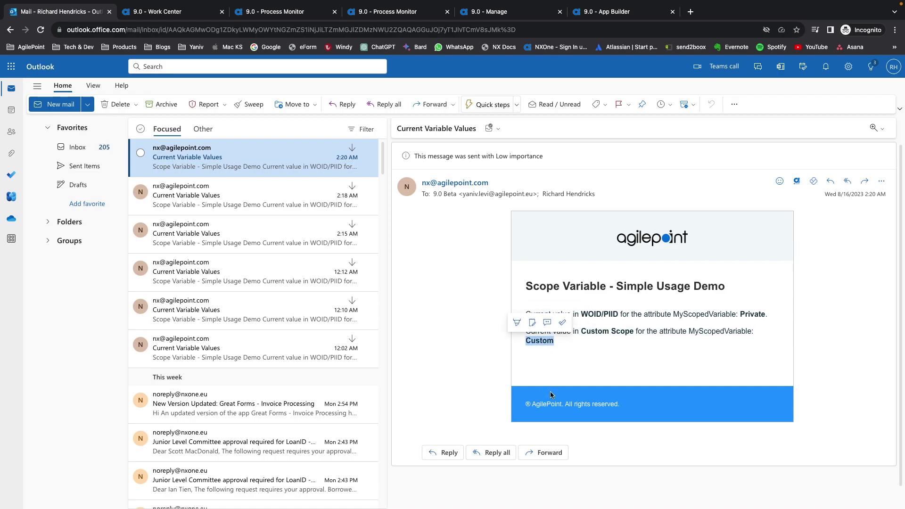
double_click(752, 314)
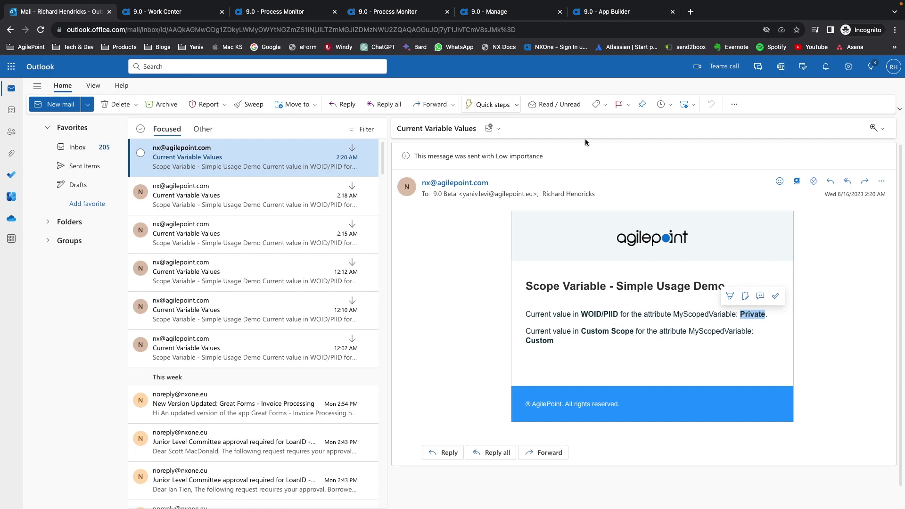
- Refresh the instance's data in Manage and examine MyScopedVariable in both the process variables and the scoped variables
click(523, 12)
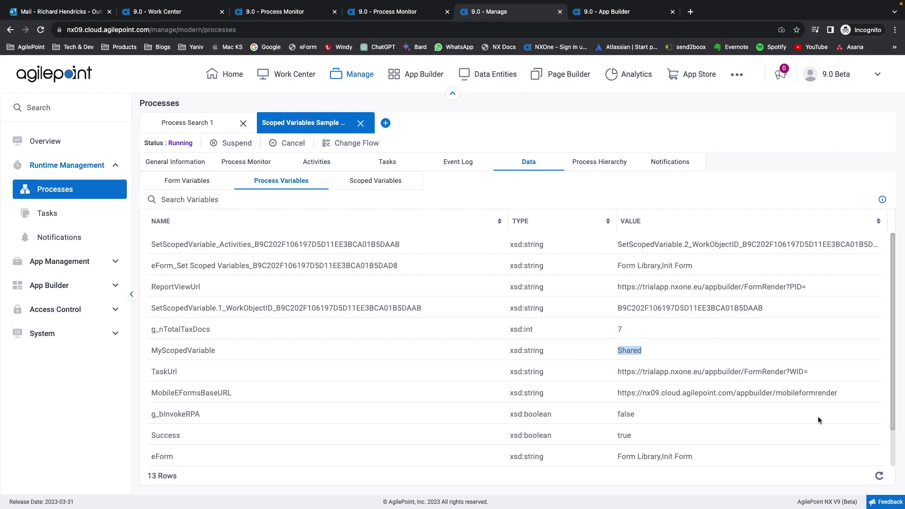
click(880, 476)
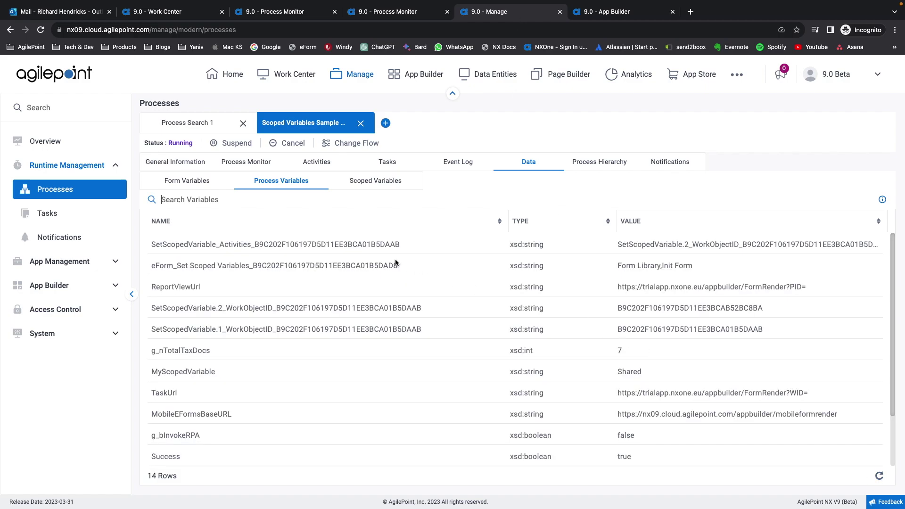
double_click(165, 372)
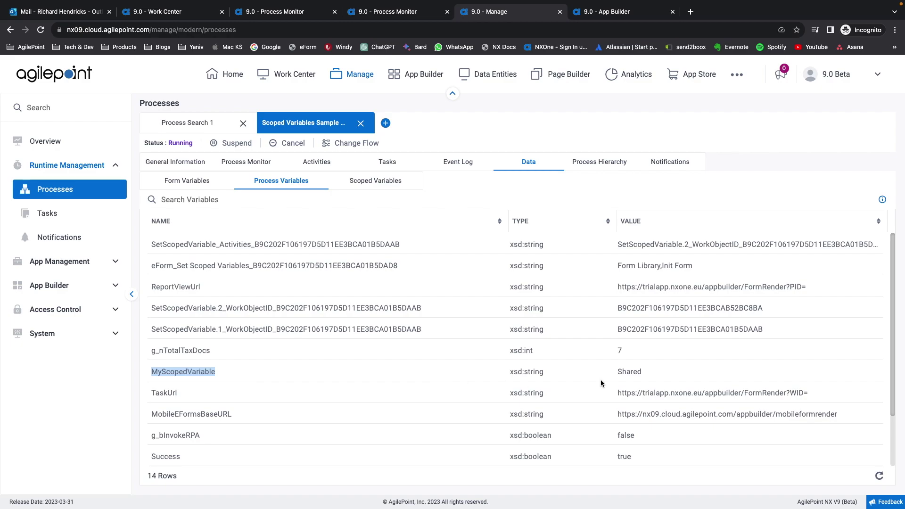
click(633, 372)
click(377, 182)
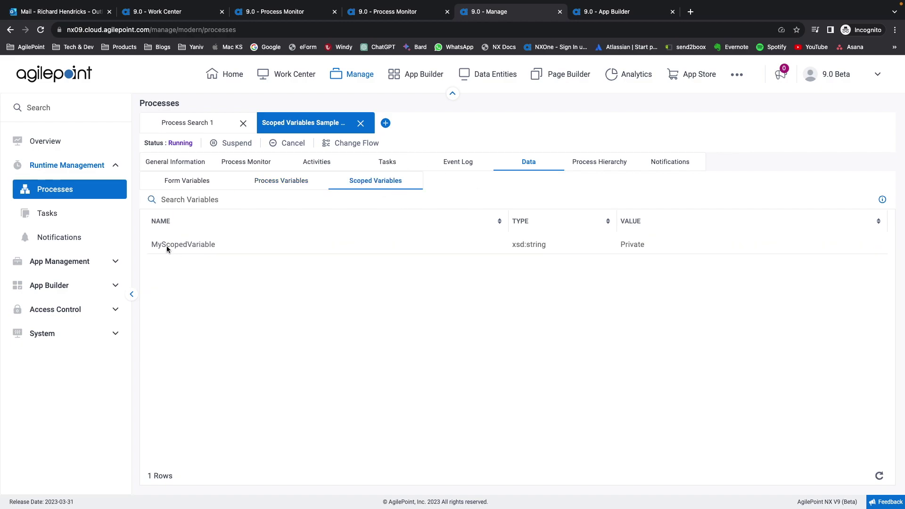
double_click(166, 245)
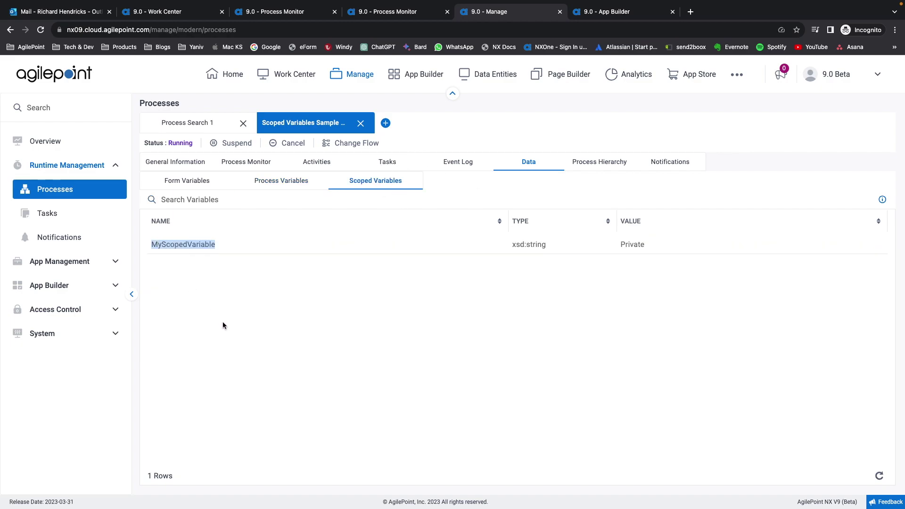
double_click(633, 246)
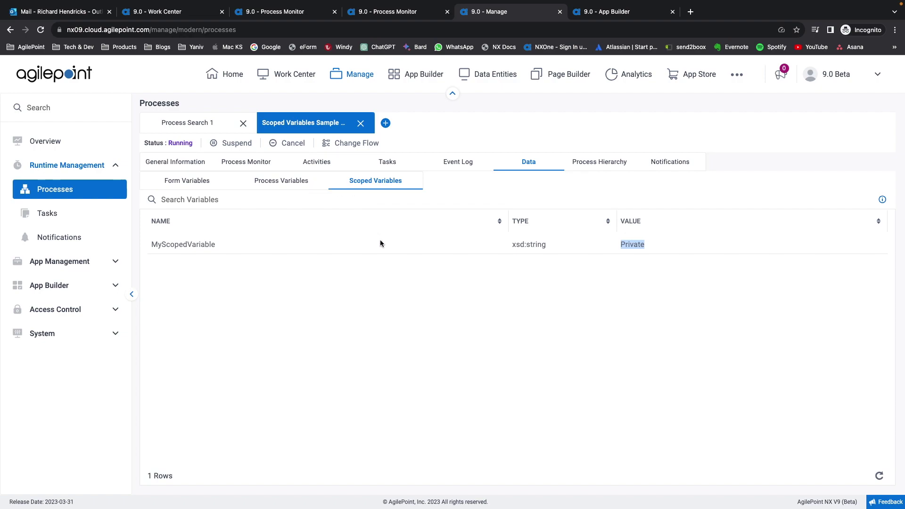
- Return to the Process Monitor by way of Work Center and review the Scoped Variables Sample Main Flow paths
click(168, 11)
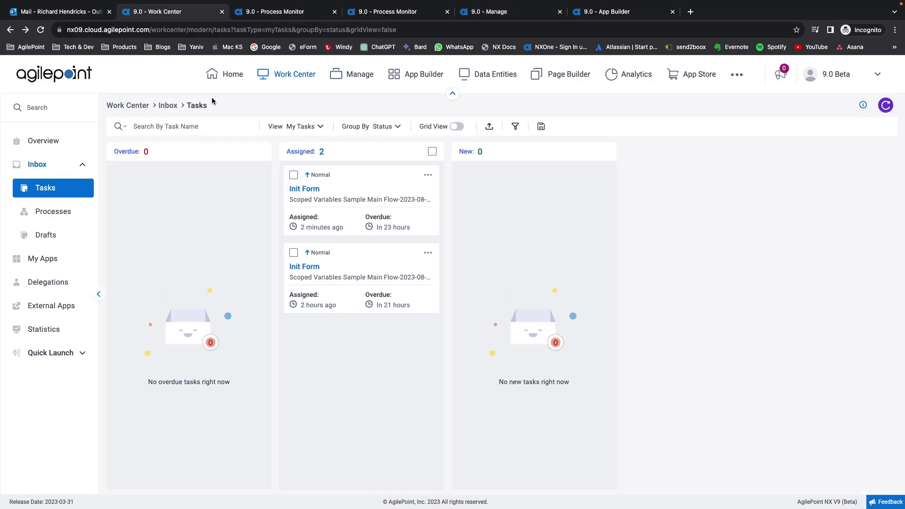
click(304, 7)
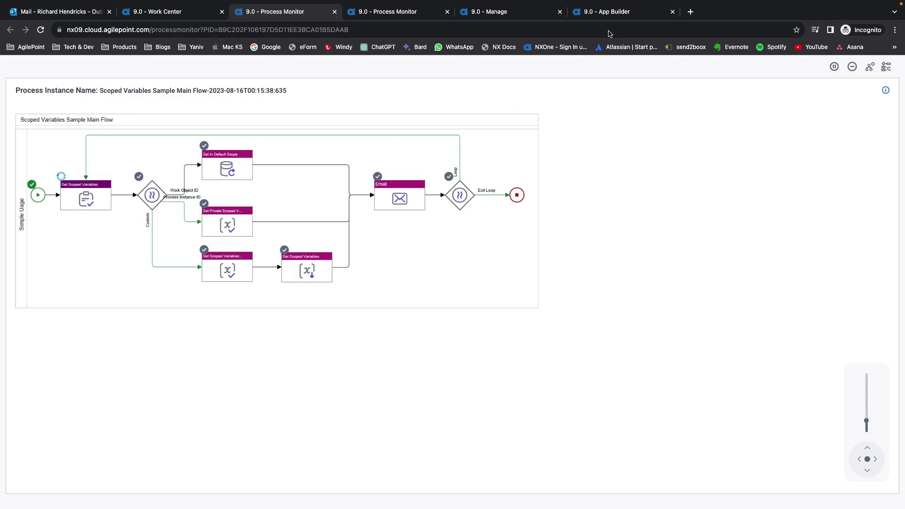
- Examine the Reference ID and MyScopedVariable expression of the Set Private Scoped Variables activity in App Builder, then close its settings
click(620, 12)
double_click(428, 314)
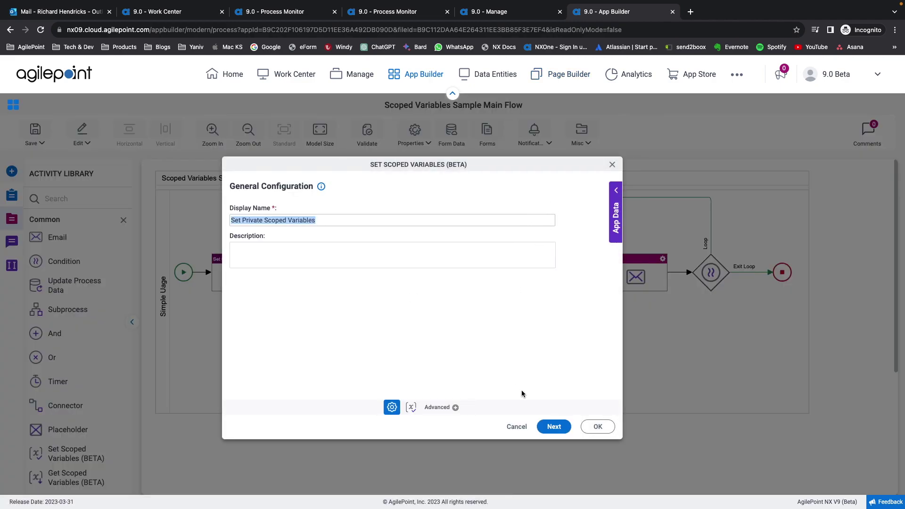
click(552, 426)
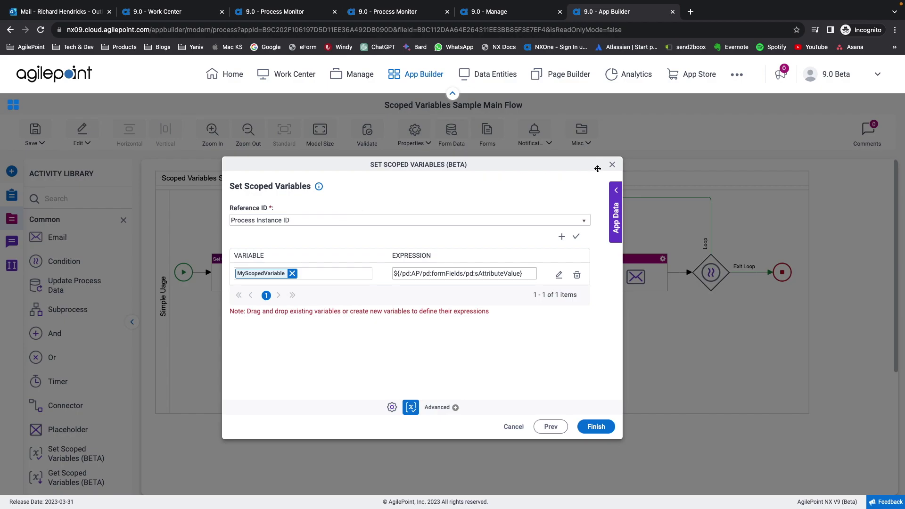
click(612, 165)
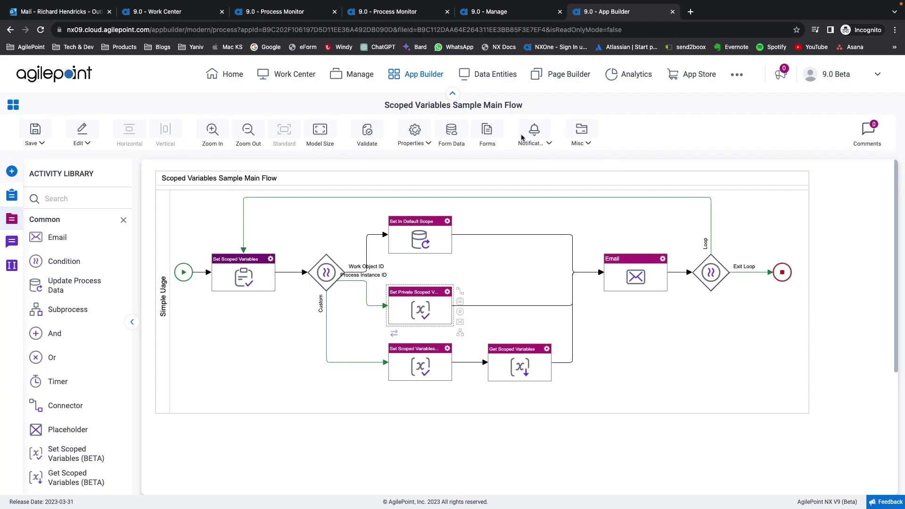
- Return to the AgilePoint home page by way of Work Center, then switch to the Process Hierarchy use case slide
click(248, 13)
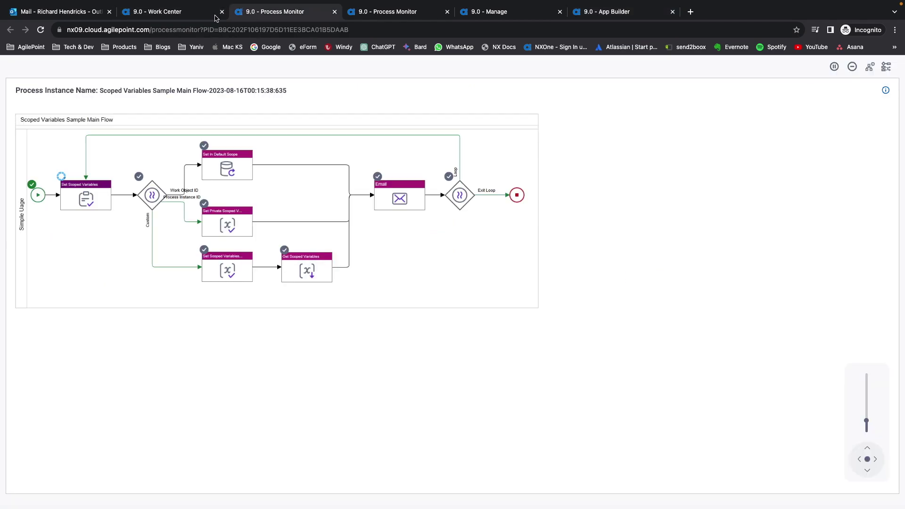
click(205, 15)
click(216, 73)
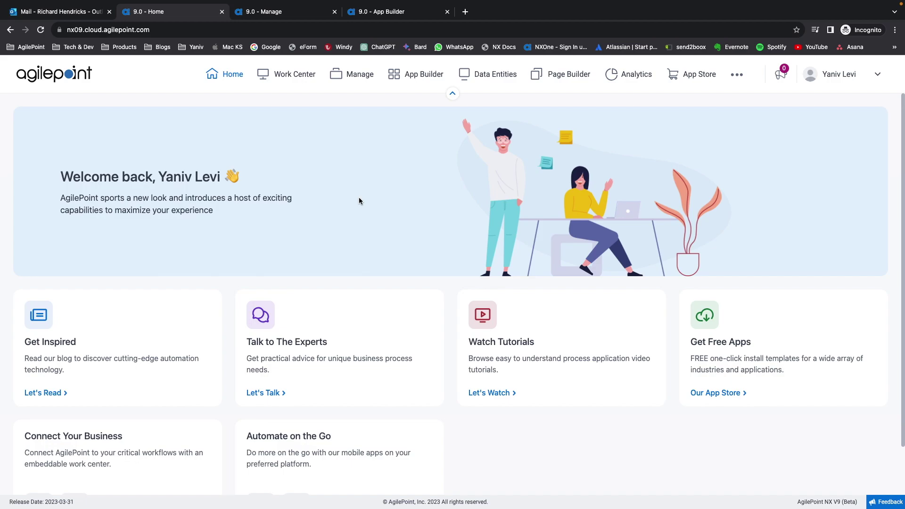
key(ctrl+Left)
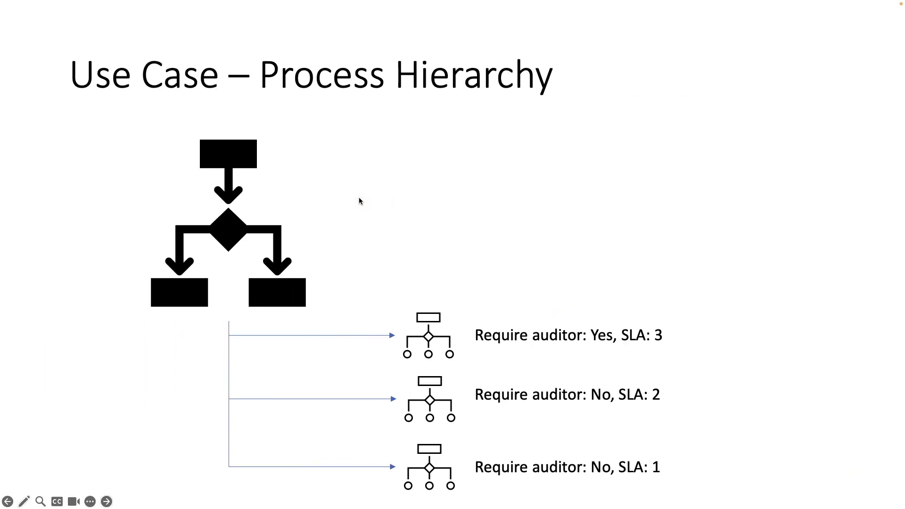
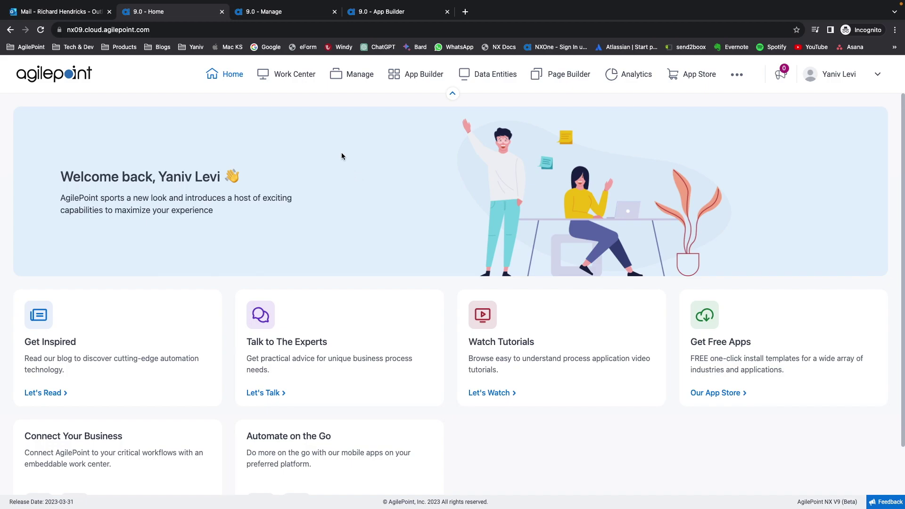
- Start the YL CP4 Incident Management app from My Apps in Work Center
click(303, 84)
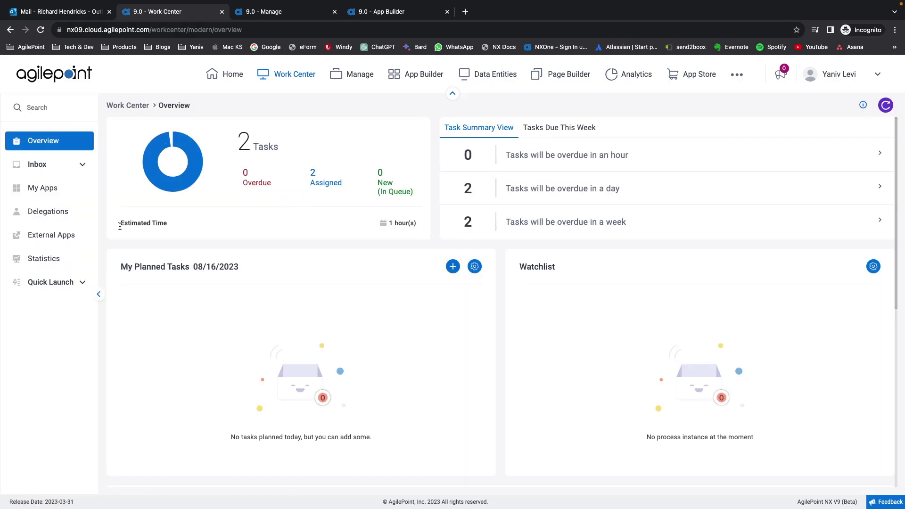
click(47, 188)
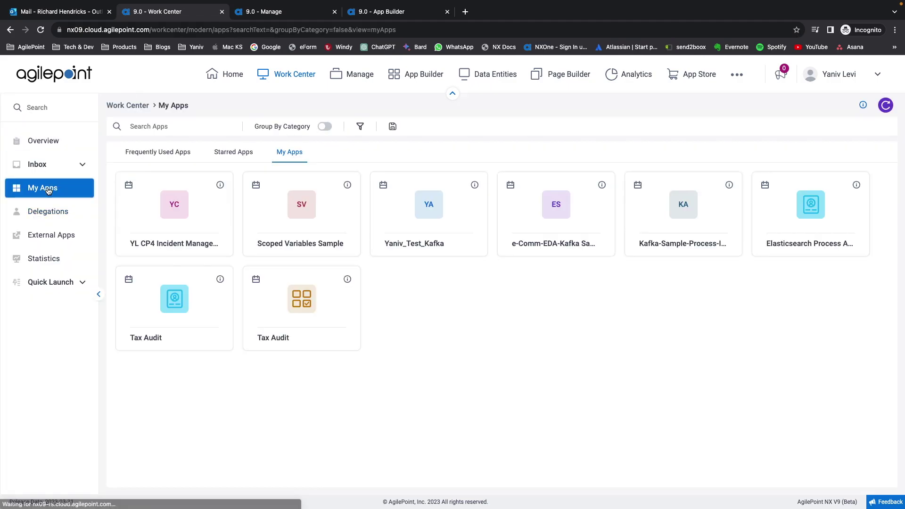
click(161, 214)
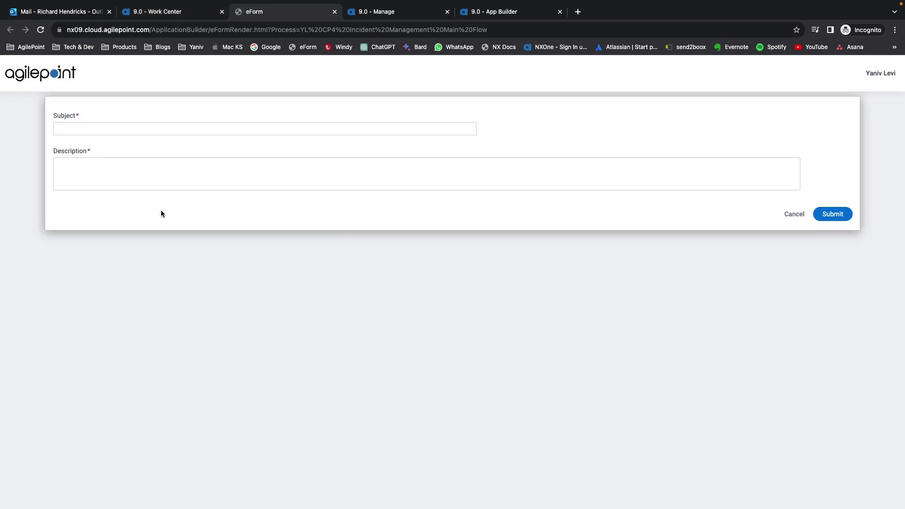
- Submit the incident with subject "Electric socket exposed" and description "An electrical outlet has fallen and electrical wires are dangerously exposed"
click(145, 168)
click(144, 130)
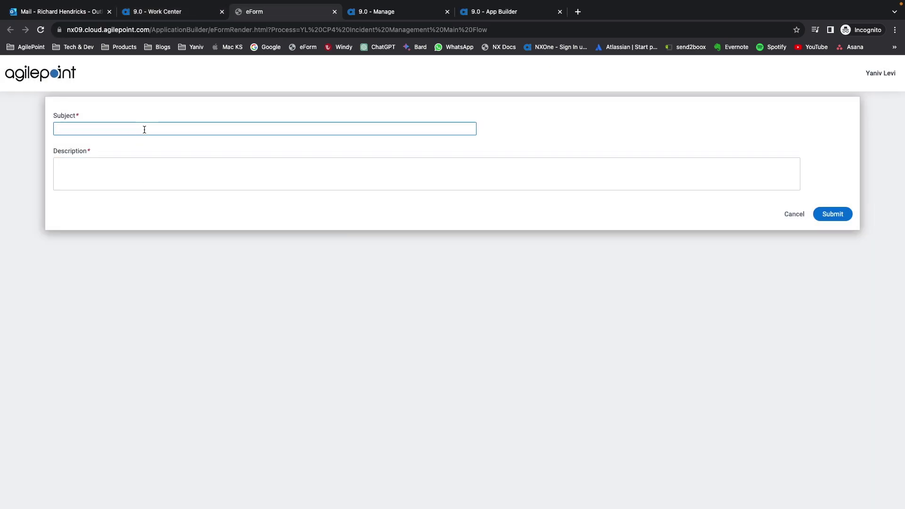
text(Electiry)
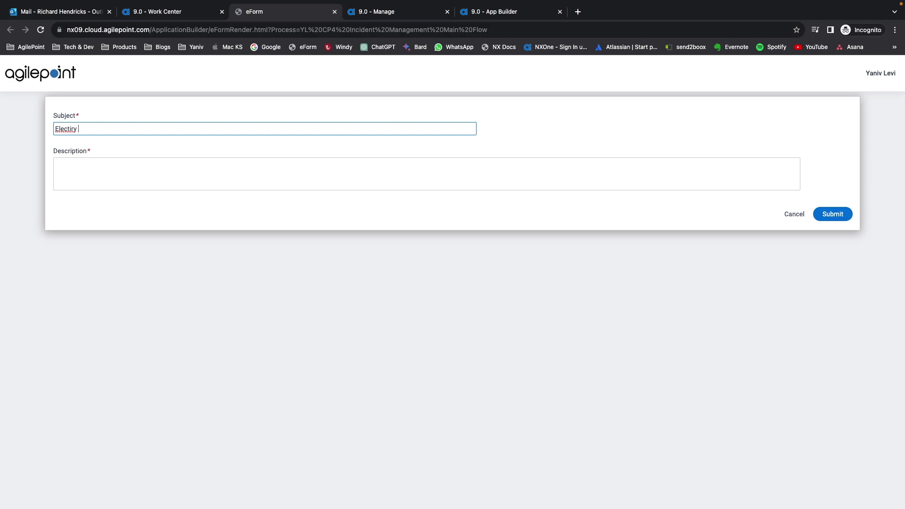
text(socket exposed)
right_click(74, 129)
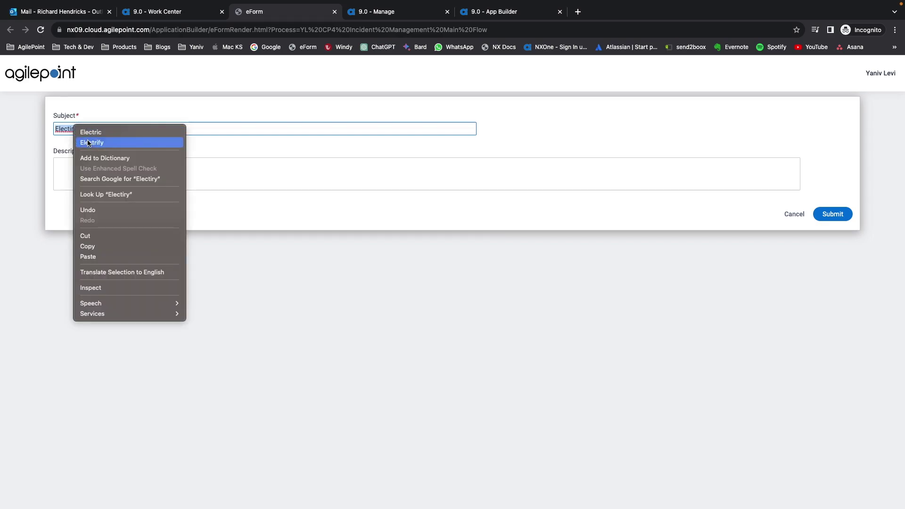
click(88, 134)
click(120, 169)
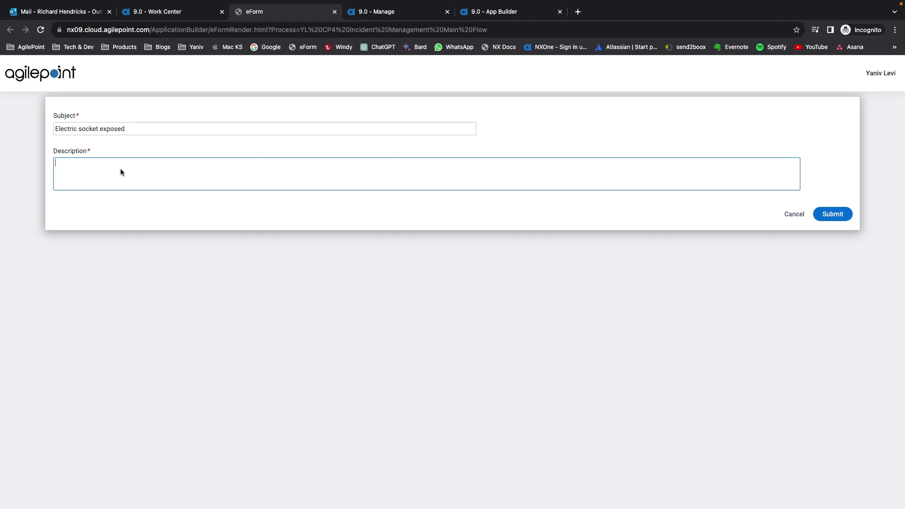
text(An electrical outlet has fallen and electrical wires are dangerously exposed)
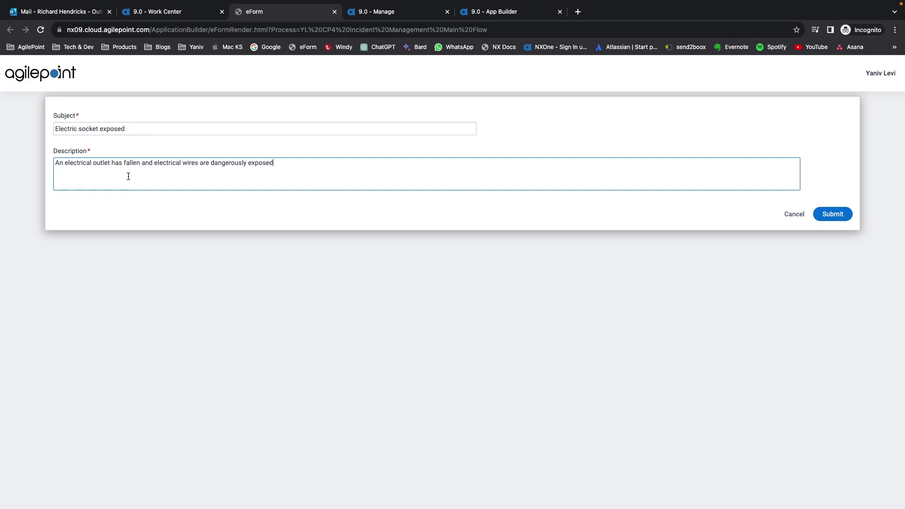
click(820, 218)
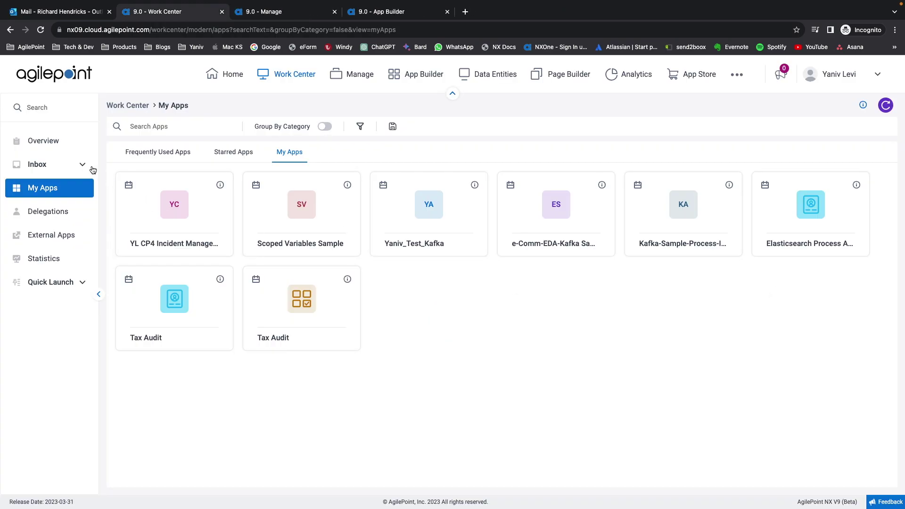
- Open the Review Incident and Assign task from the inbox tasks in Work Center
click(92, 169)
click(51, 193)
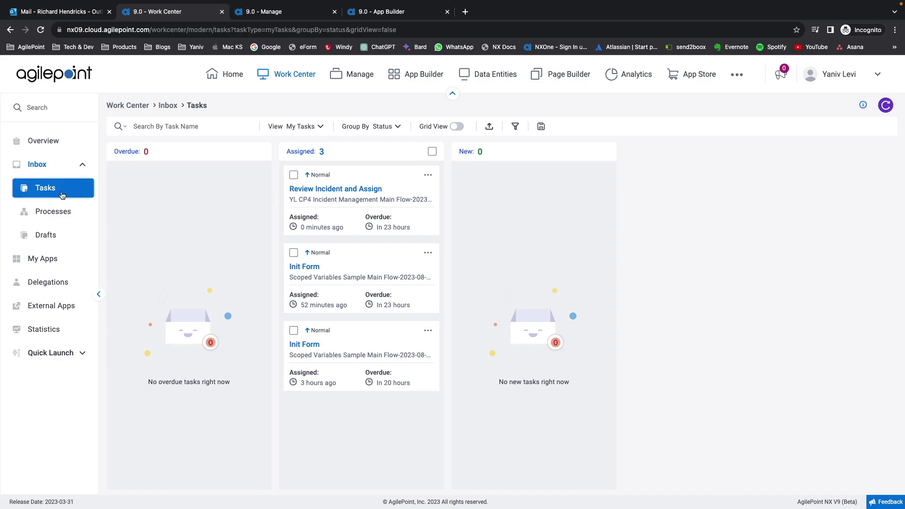
click(330, 189)
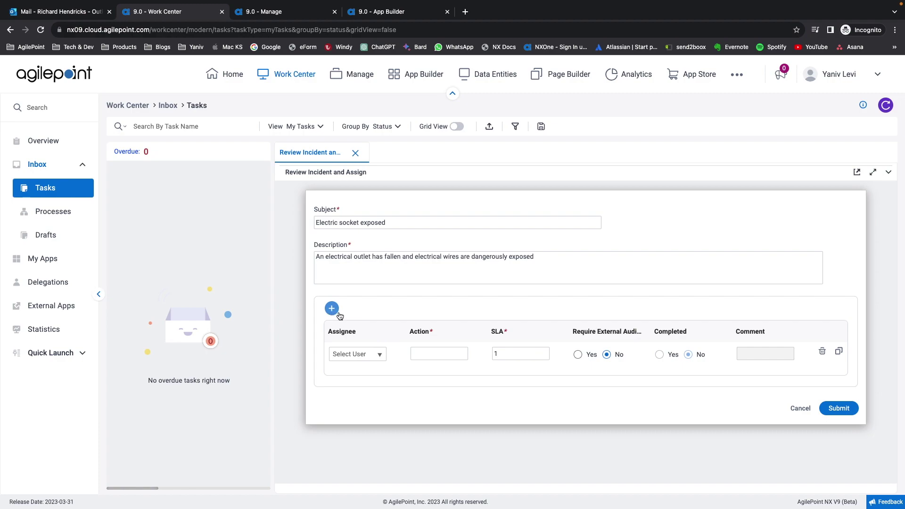
- Assign the first incident action to the signed-in user and enter its action as "Fix electric wire and socket"
click(377, 355)
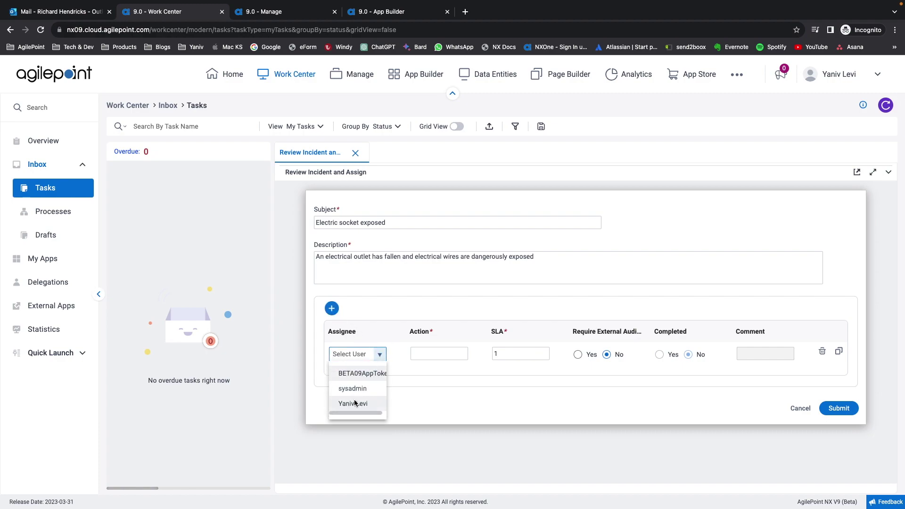
click(355, 401)
click(419, 353)
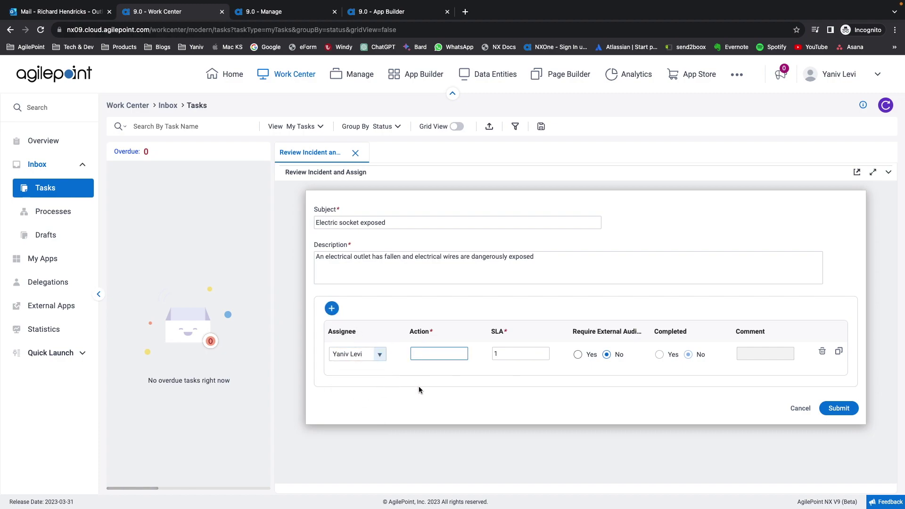
text(Elc)
key(BackSpace)
key(BackSpace)
text(Fix electiic wire and socket)
key(Tab)
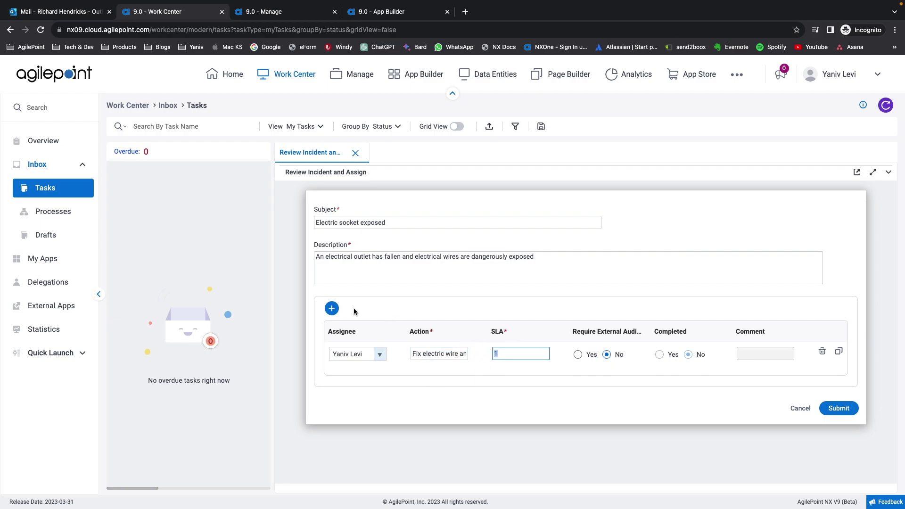
- Add a second action "Fix the wall and socket" assigned to the signed-in user, with an SLA of 2
click(331, 309)
click(383, 389)
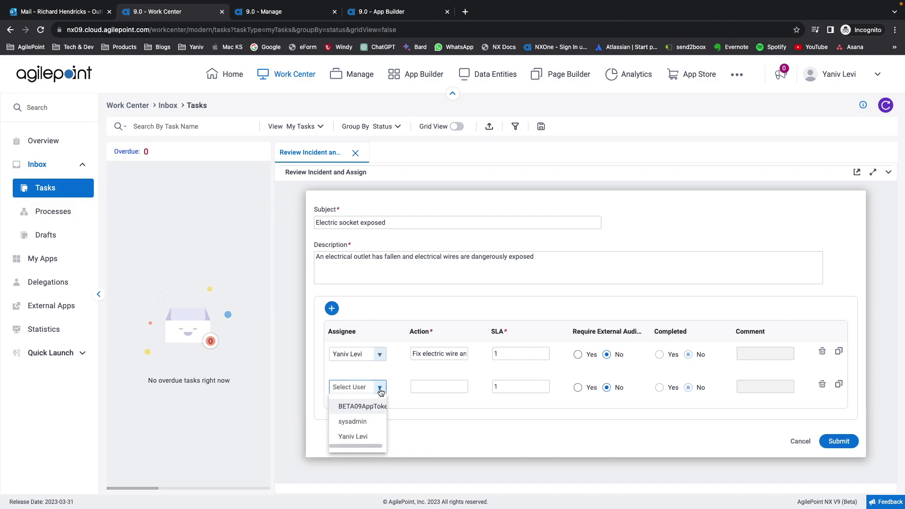
click(355, 432)
click(421, 394)
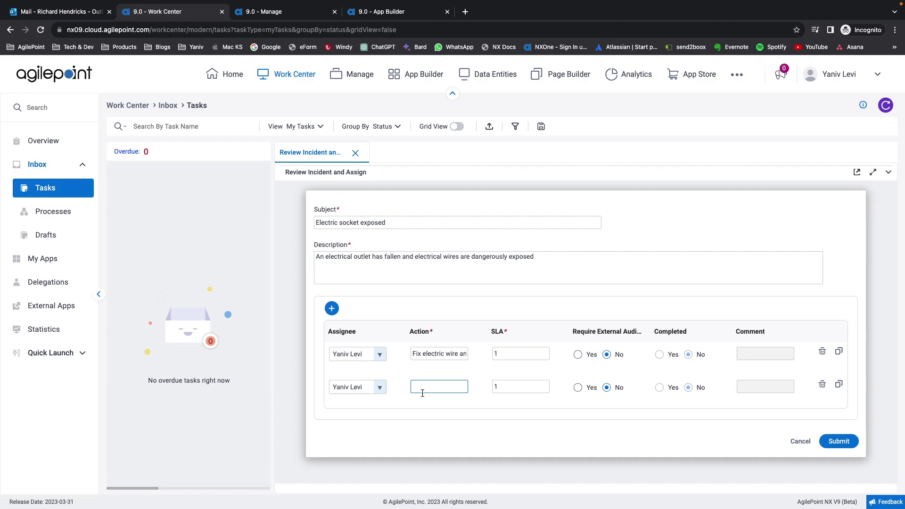
text(Fix the waall and socket)
key(Tab)
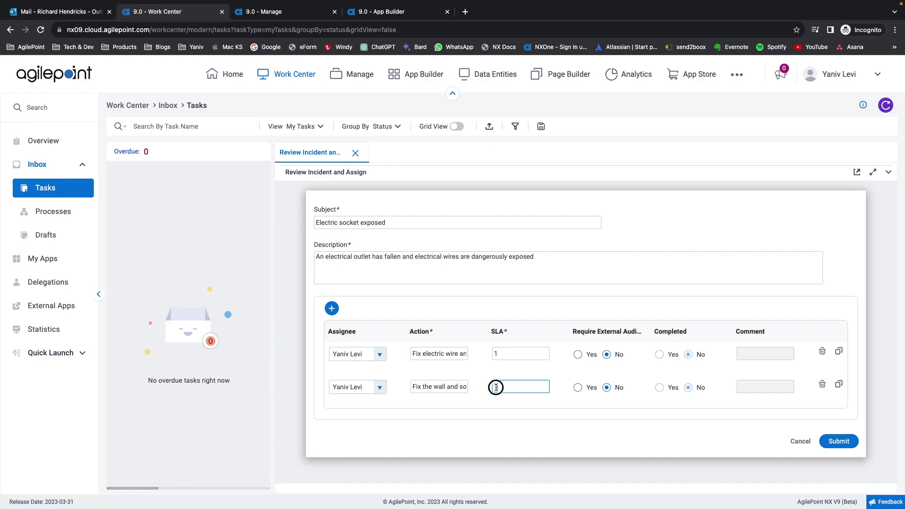
text(3)
- Add a third action "Paint the wall" assigned to the signed-in user, with an SLA of 3
click(332, 308)
click(372, 424)
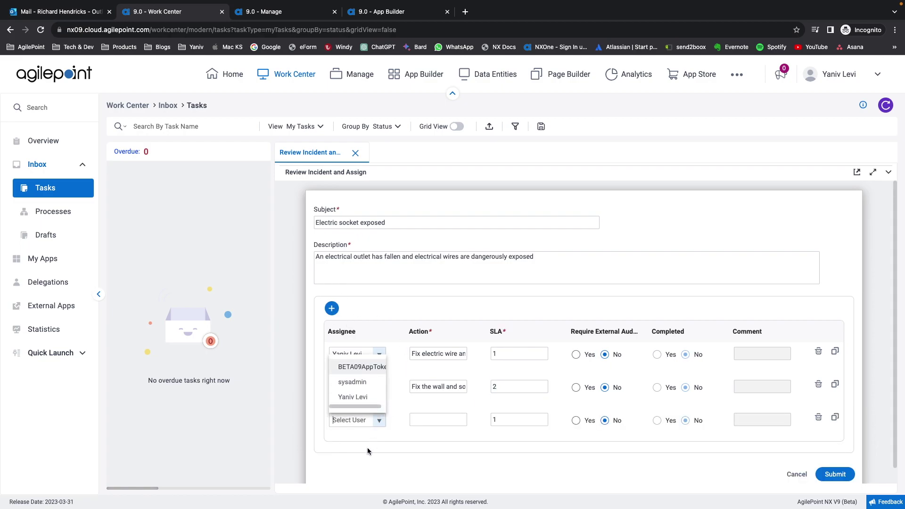
click(352, 399)
click(420, 419)
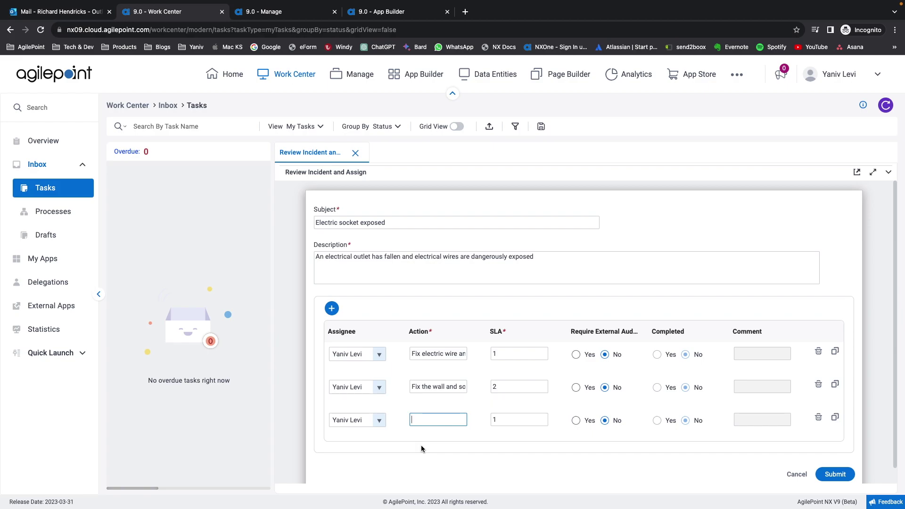
text(Paint the wall)
key(Tab)
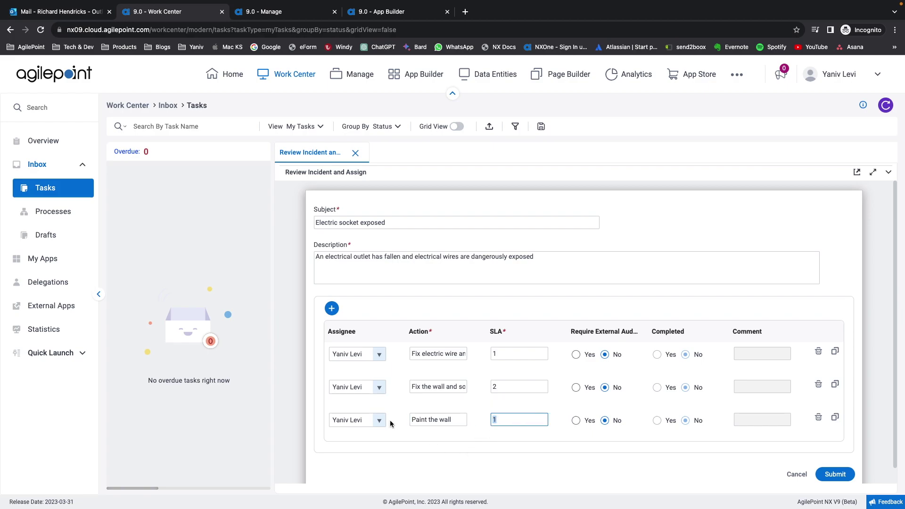
text(3)
- Require an external auditor for the electric wire action, submit the review, and close the task form
click(576, 354)
click(846, 480)
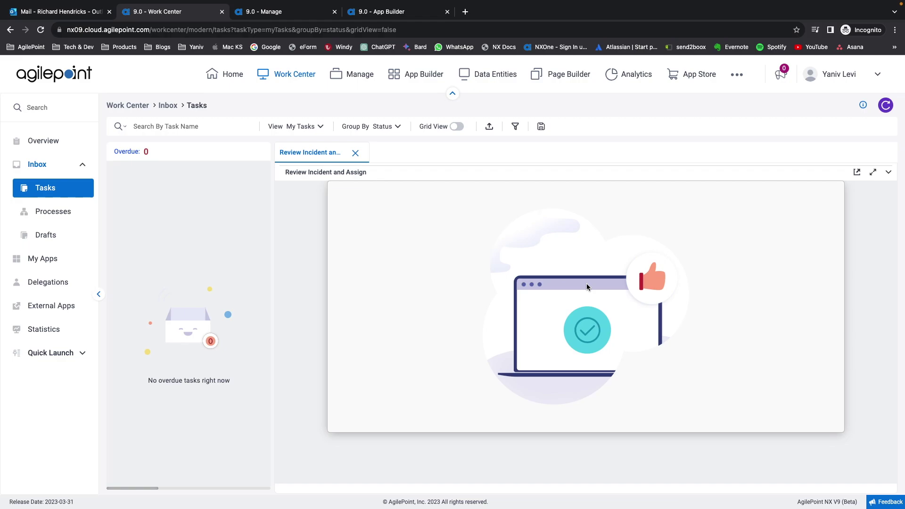
click(355, 153)
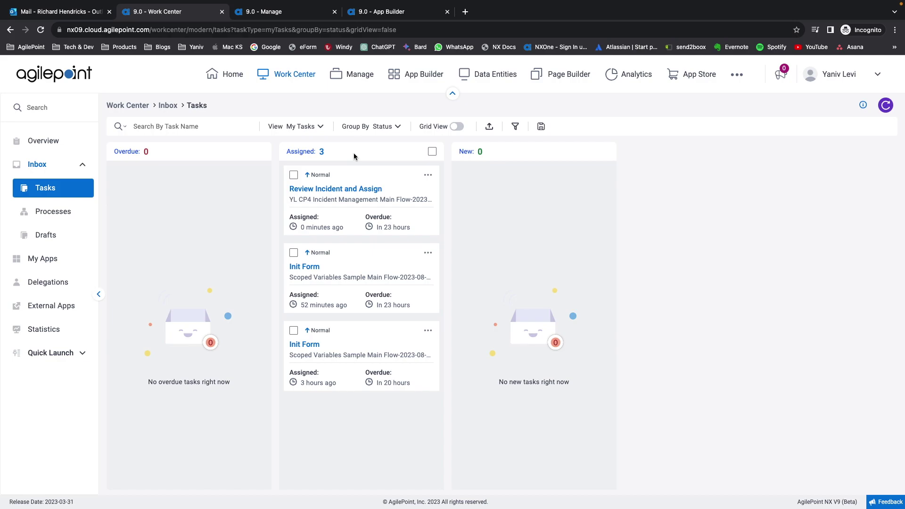
- View the incident's process flow and drill through the Dispatch Actions subprocess into the Handle Action subprocess
mouse_move(355, 165)
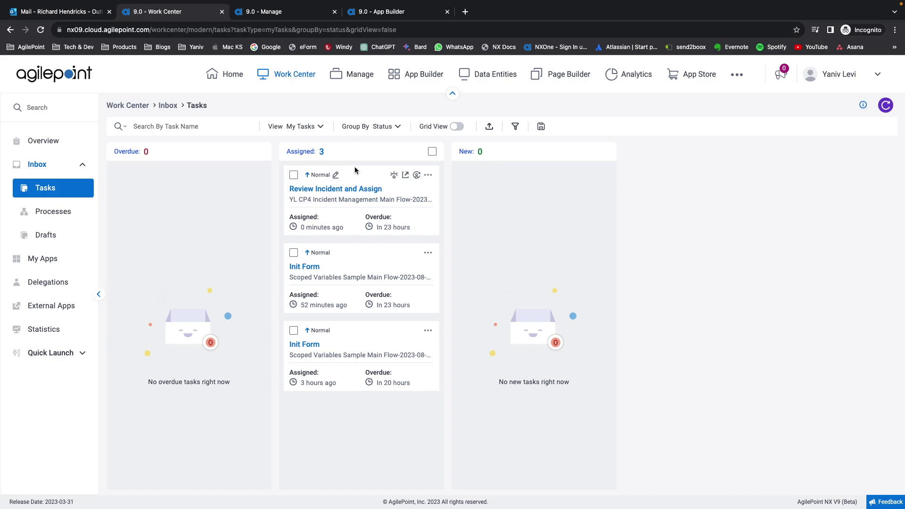
click(394, 176)
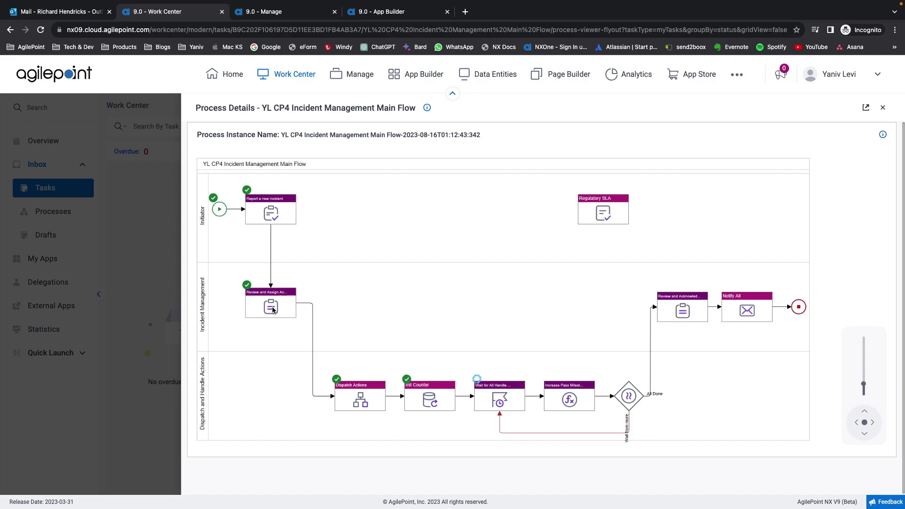
click(356, 394)
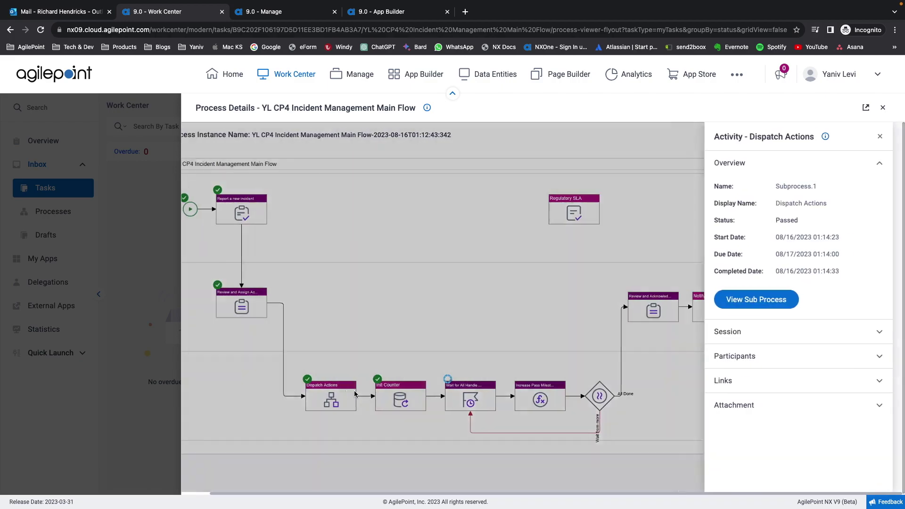
click(748, 301)
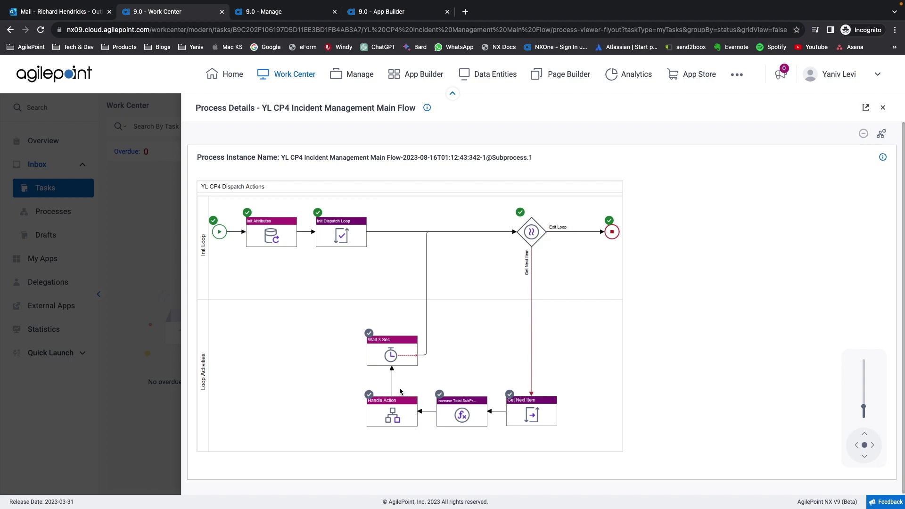
click(382, 417)
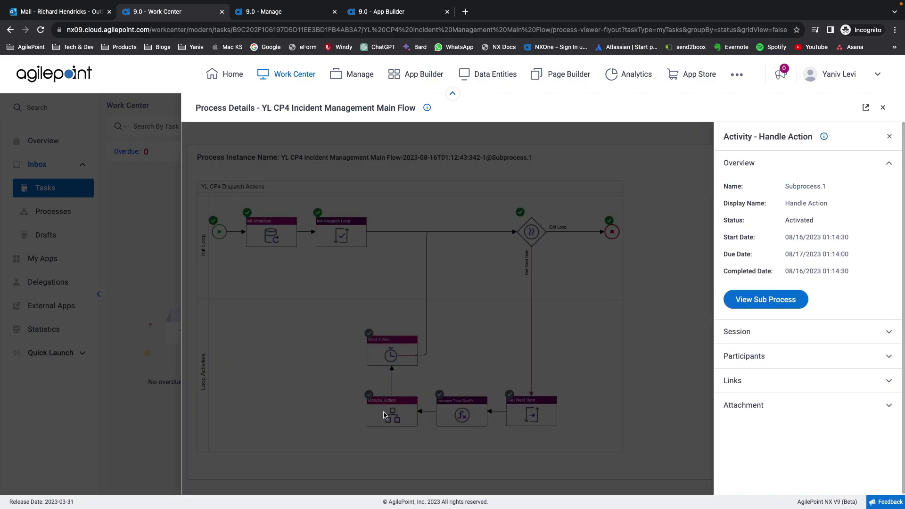
click(749, 299)
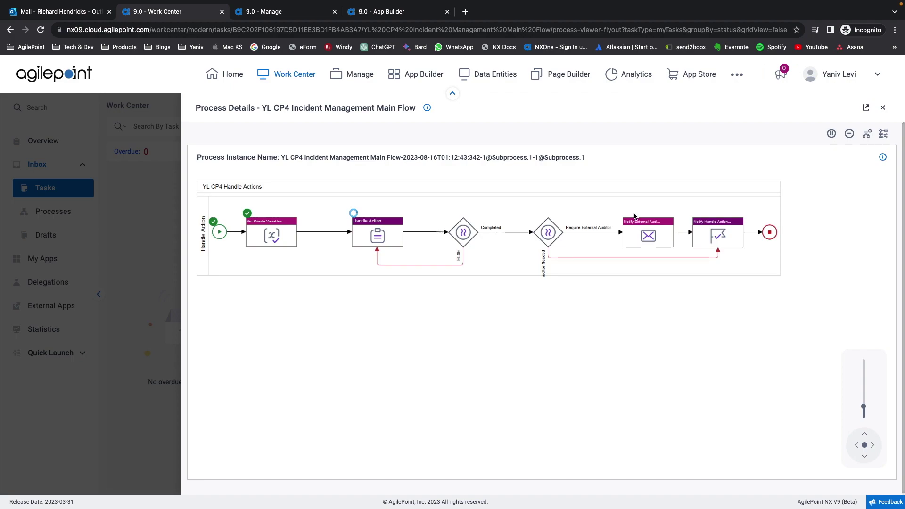
- Go back to the Dispatch Actions flow, inspect one of its Handle Action subprocess instances, and leave that view
click(883, 133)
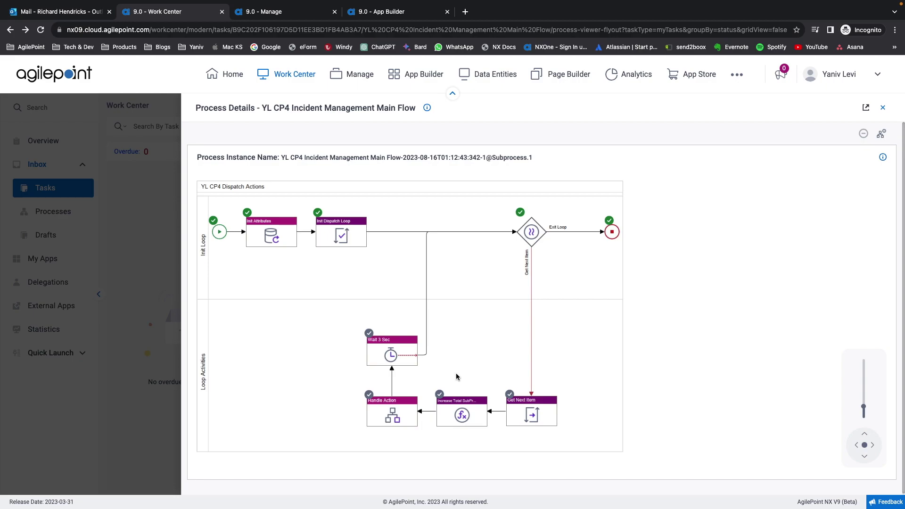
click(396, 402)
click(745, 301)
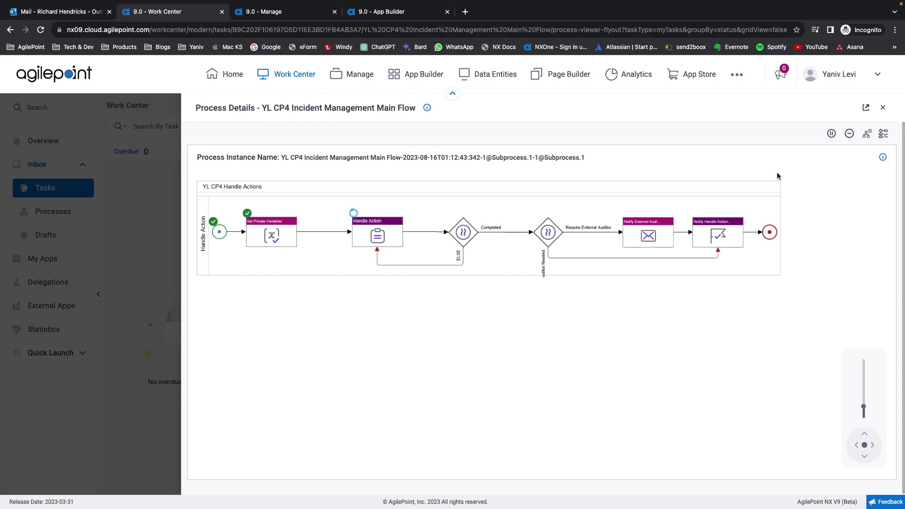
click(885, 110)
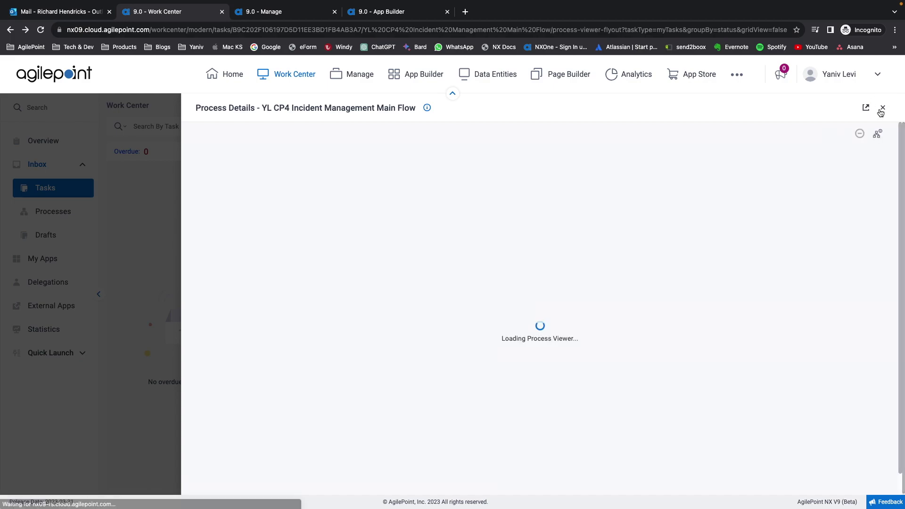
- Switch to the Manage page and filter the processes by app YL CP4 Incident Management with status Running
click(271, 12)
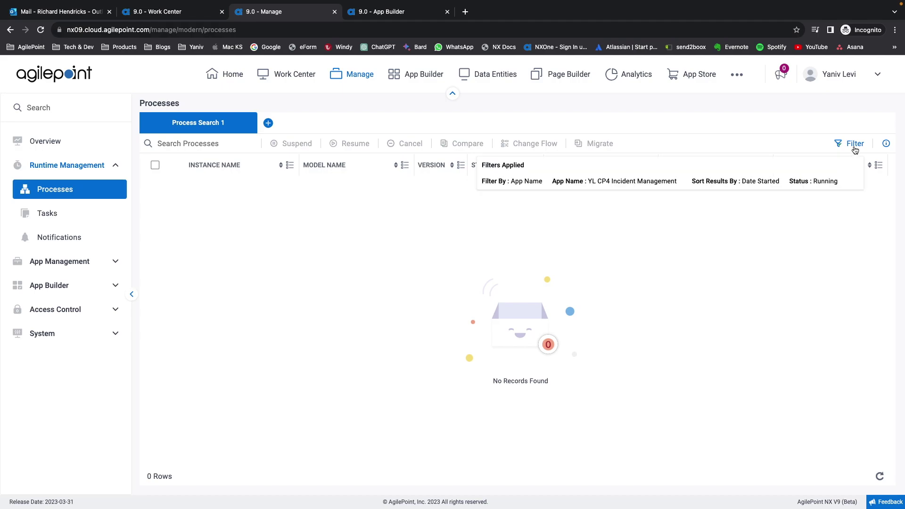
click(852, 143)
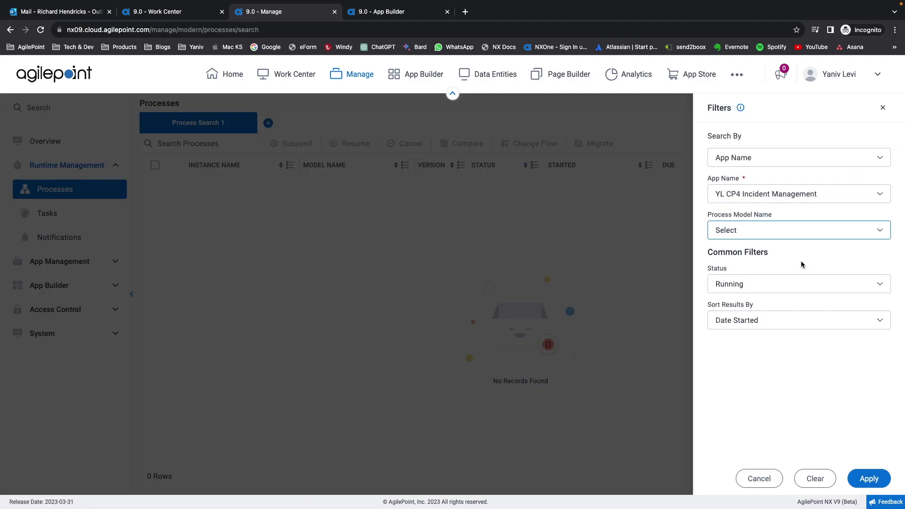
click(869, 478)
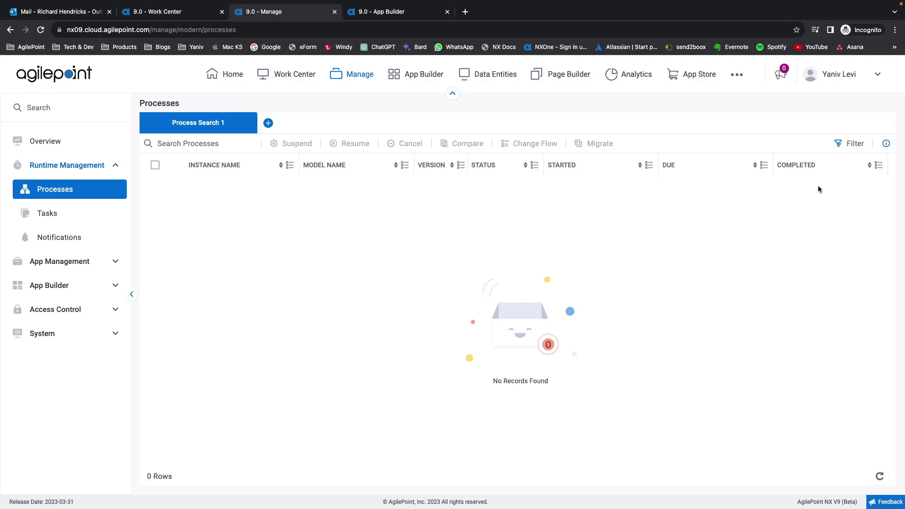
click(852, 144)
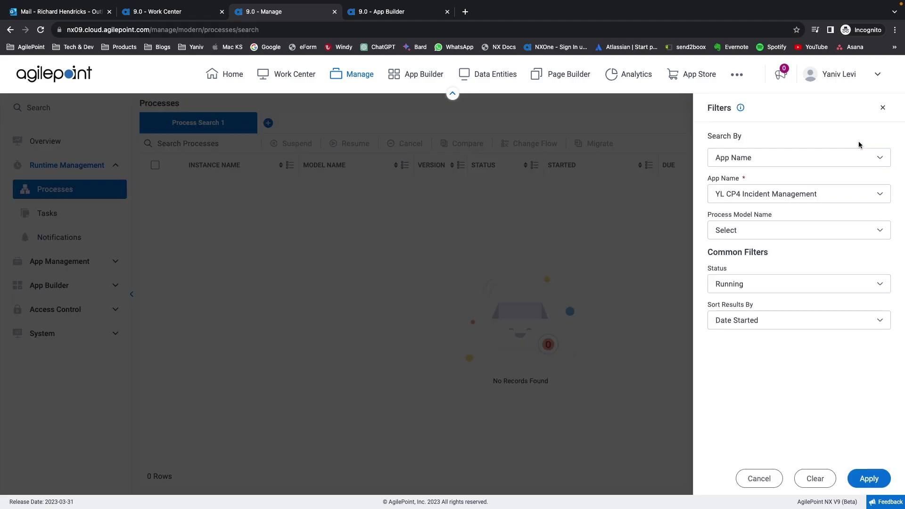
click(813, 194)
click(813, 194)
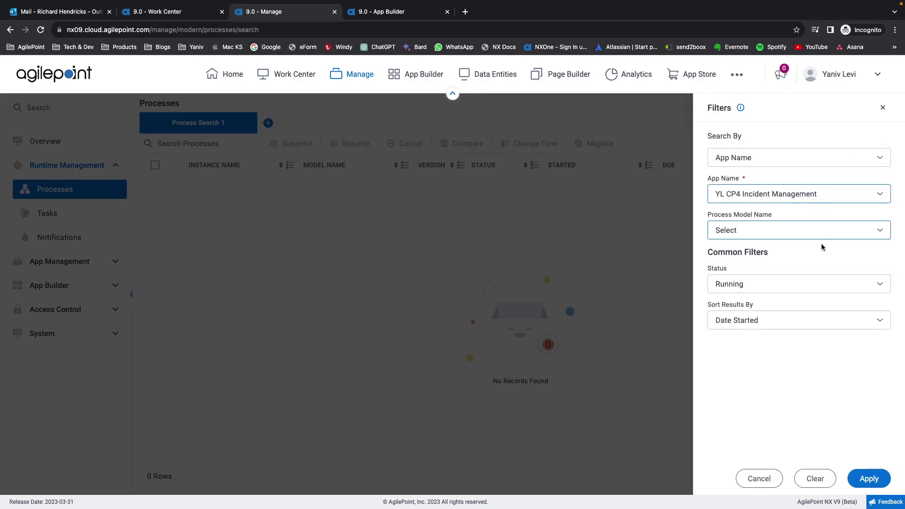
click(793, 283)
click(773, 316)
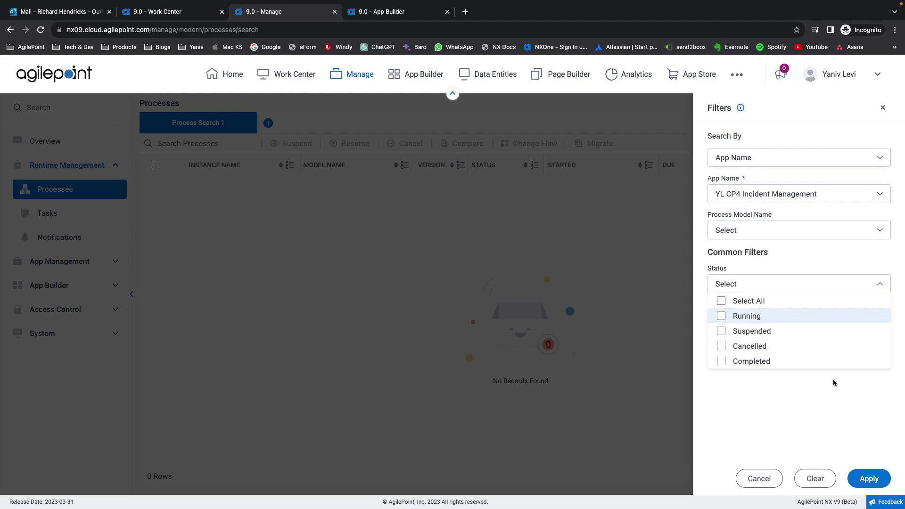
click(721, 317)
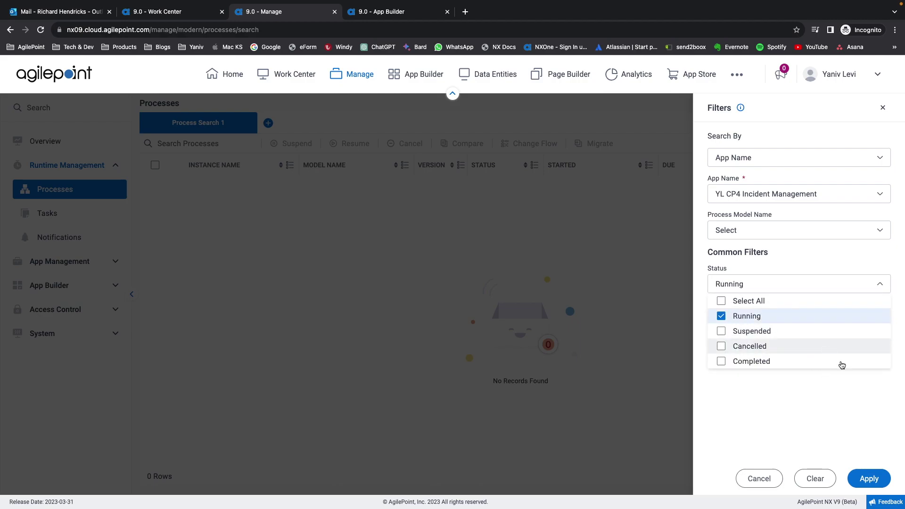
click(870, 479)
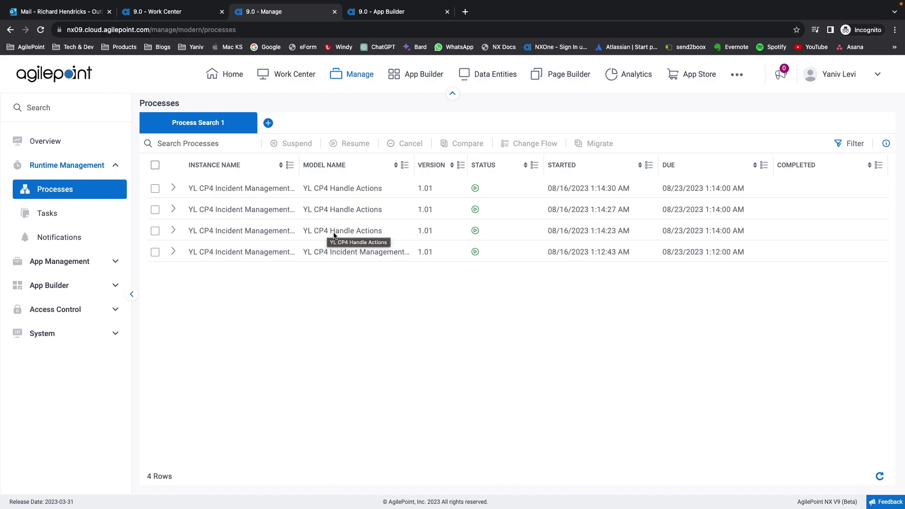
- View the scoped variables of the YL CP4 Handle Actions instance started at 1:14:30 AM
click(175, 188)
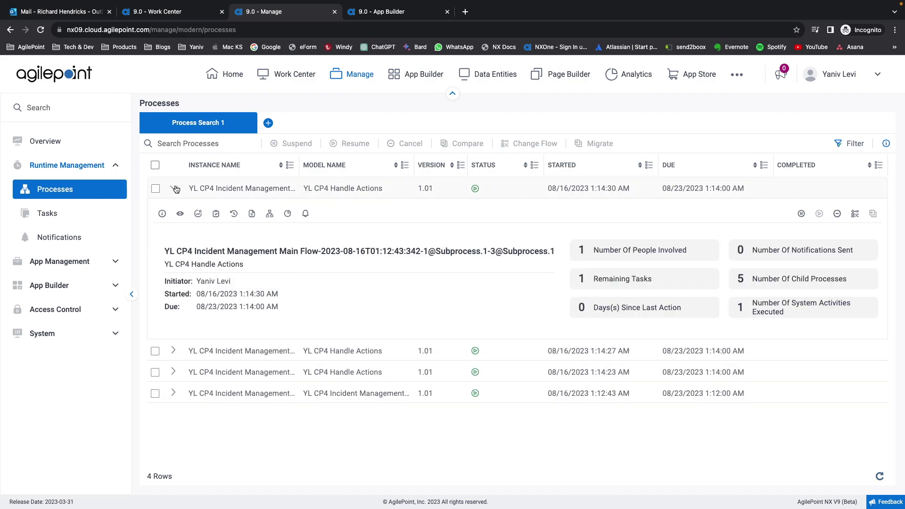
click(253, 212)
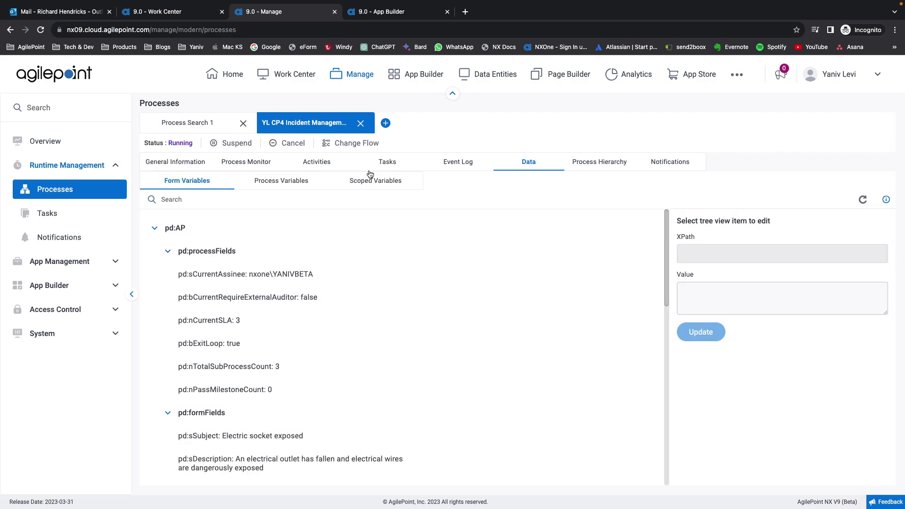
click(368, 187)
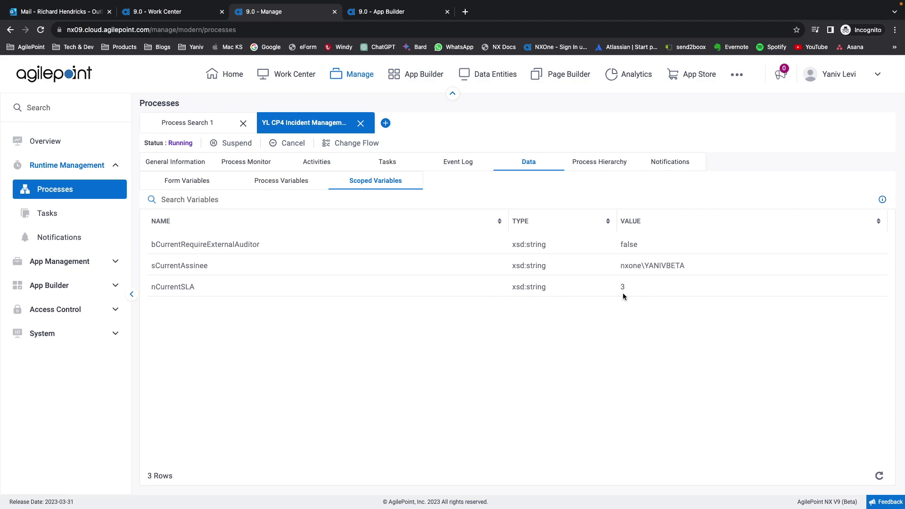
- Return to the process list and view the scoped variables of the Handle Actions instance started at 1:14:27 AM
click(198, 126)
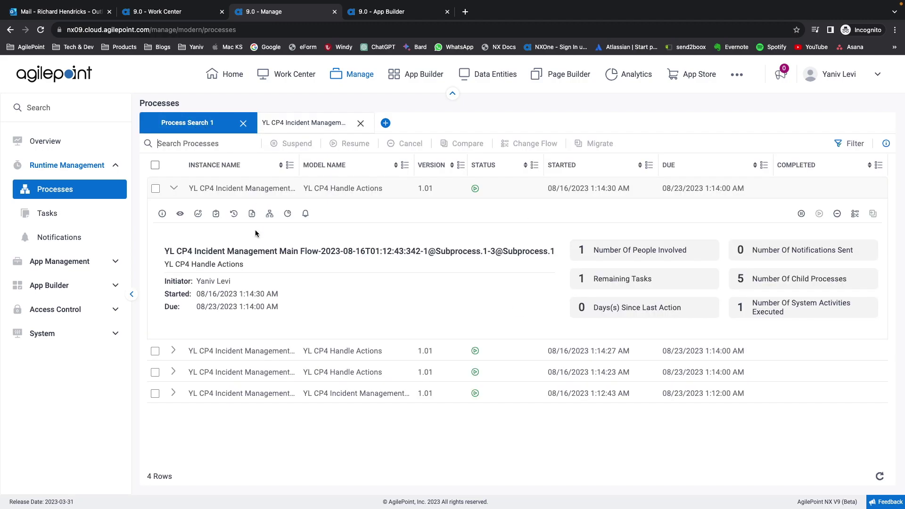
click(174, 188)
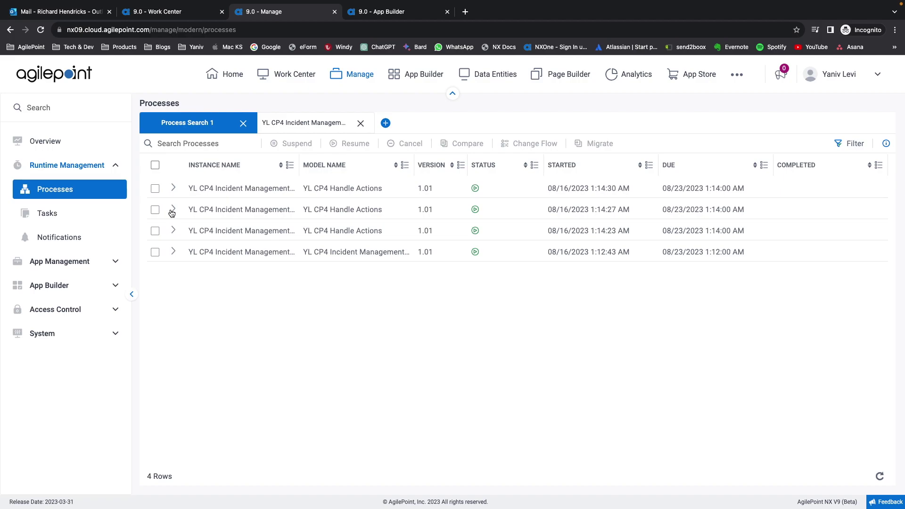
click(173, 211)
click(252, 235)
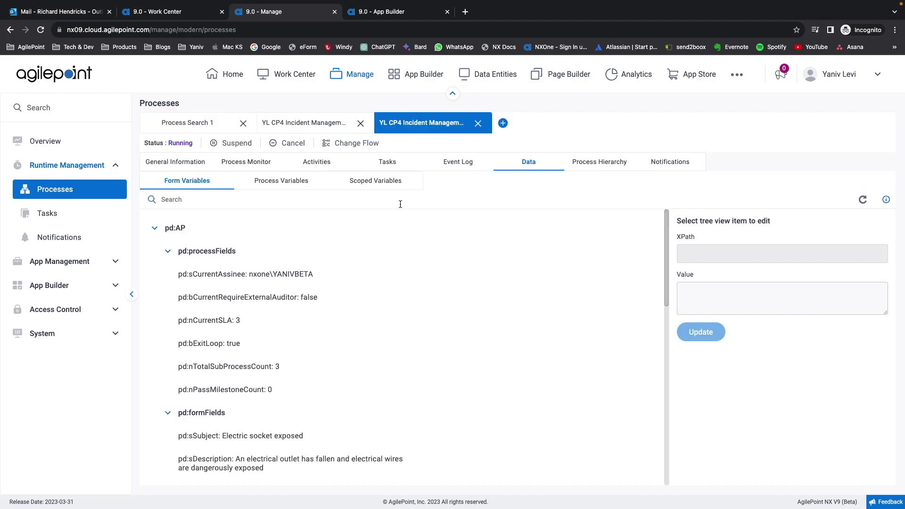
click(385, 181)
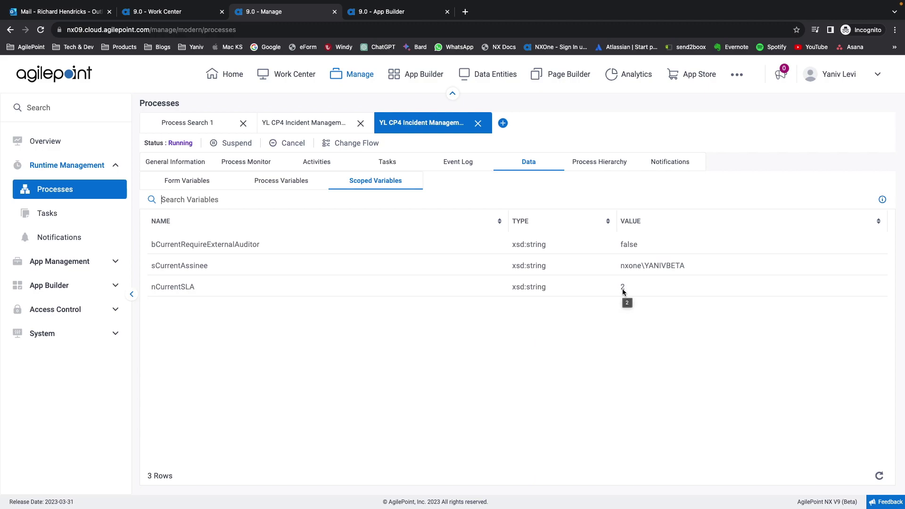
- Return to the process list and view the scoped variables of the Handle Actions instance started at 1:14:23 AM
click(207, 127)
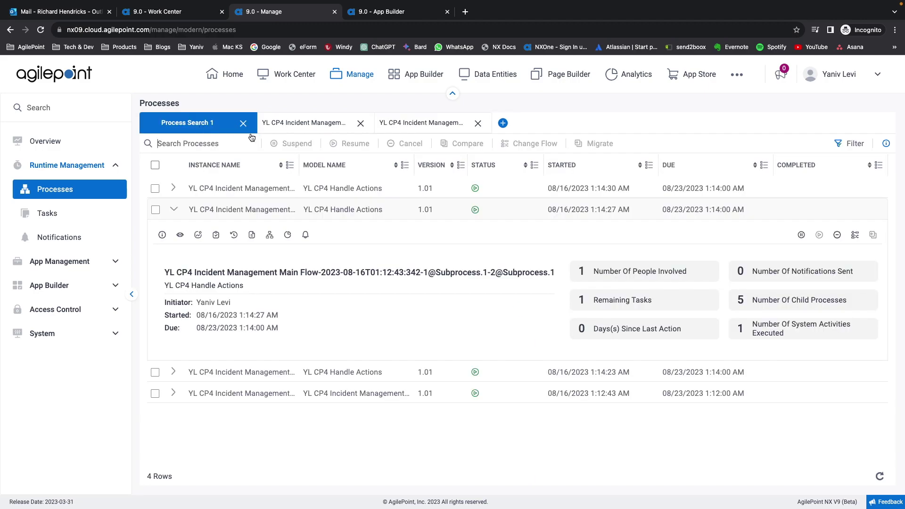
click(174, 209)
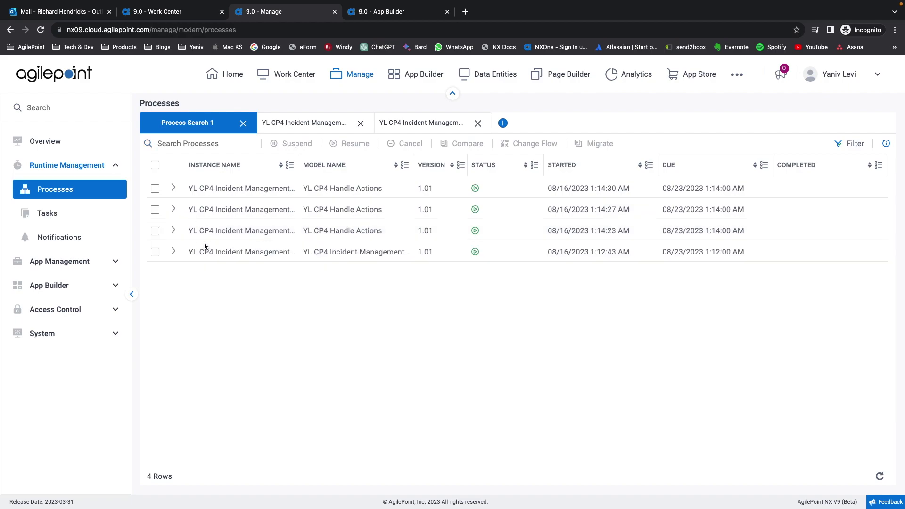
click(173, 231)
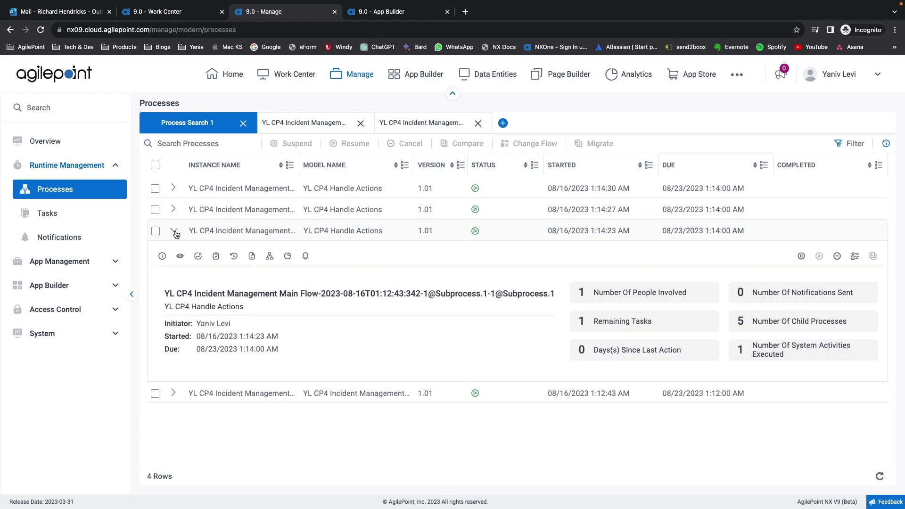
click(252, 256)
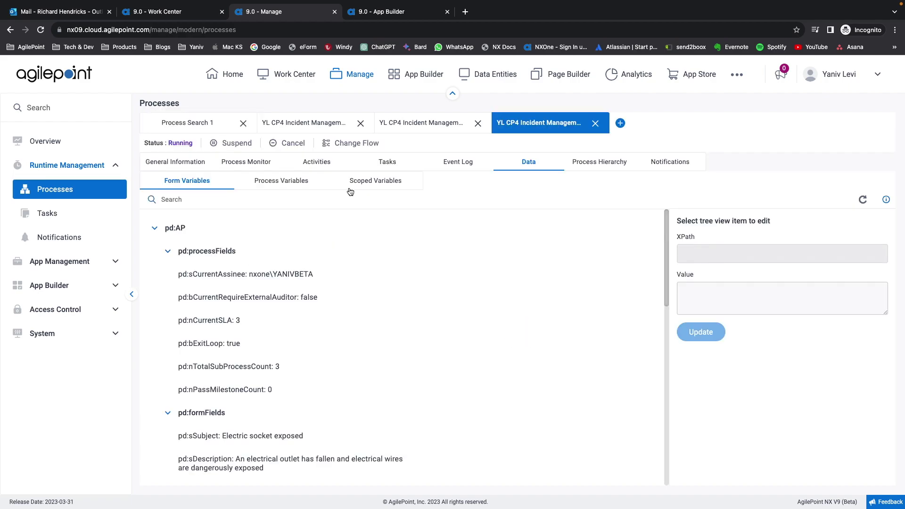
click(373, 181)
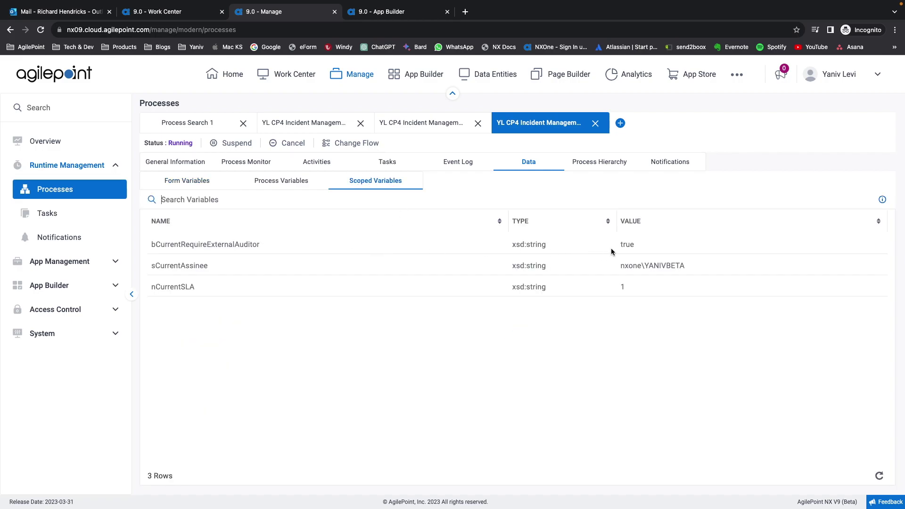